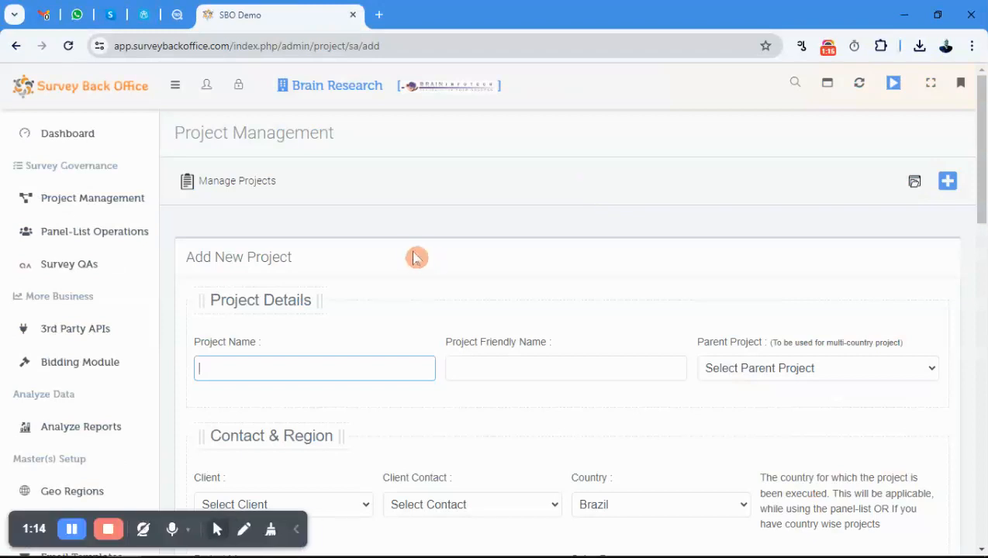
# Step: Name the new project "Project Dentist Two" in the project details
pyautogui.scroll(-1, 415, 256)
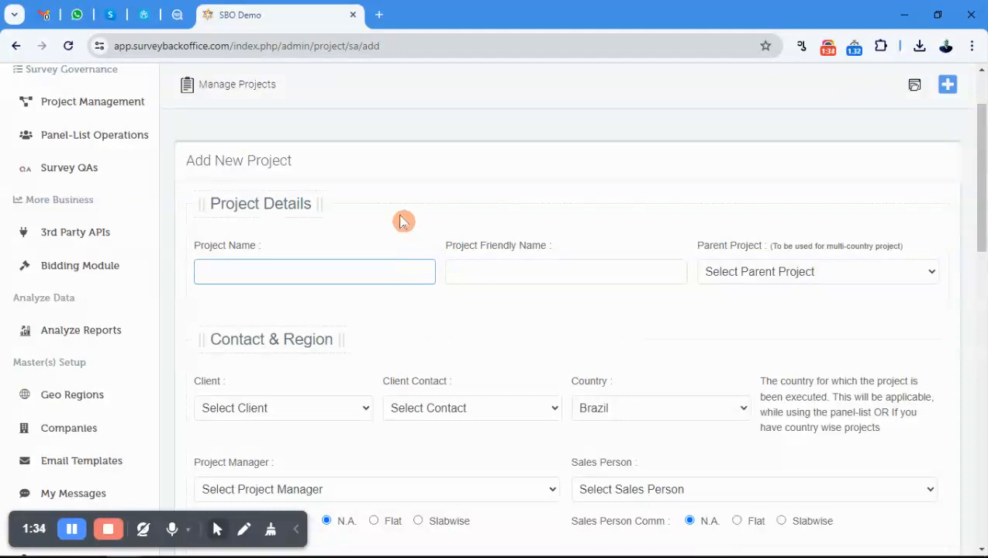
pyautogui.write('Project')
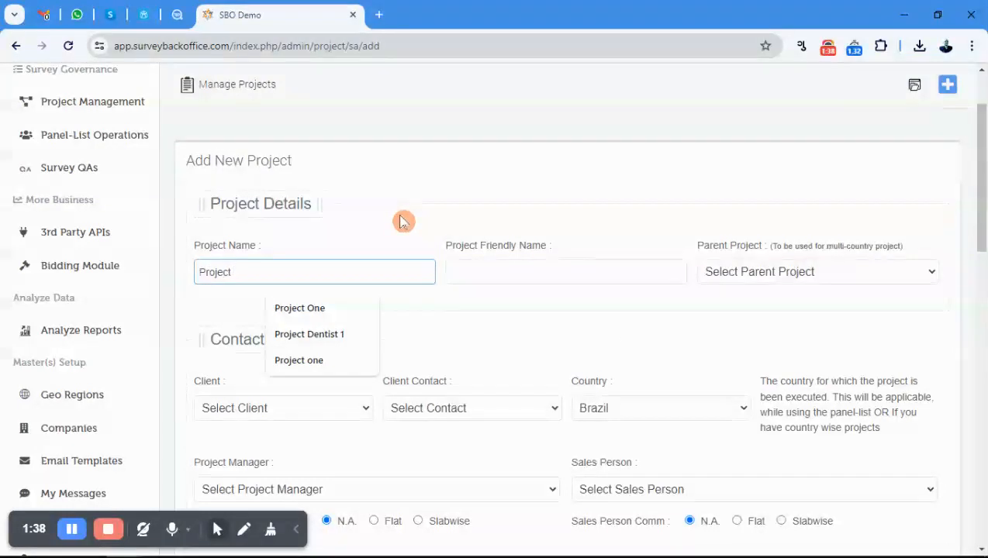
pyautogui.write(' D')
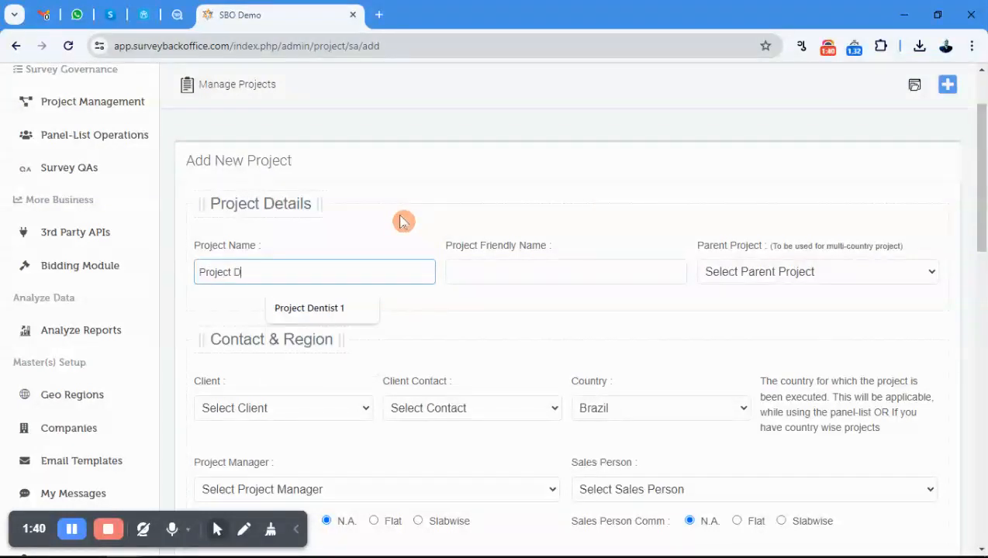
pyautogui.write('entist Two')
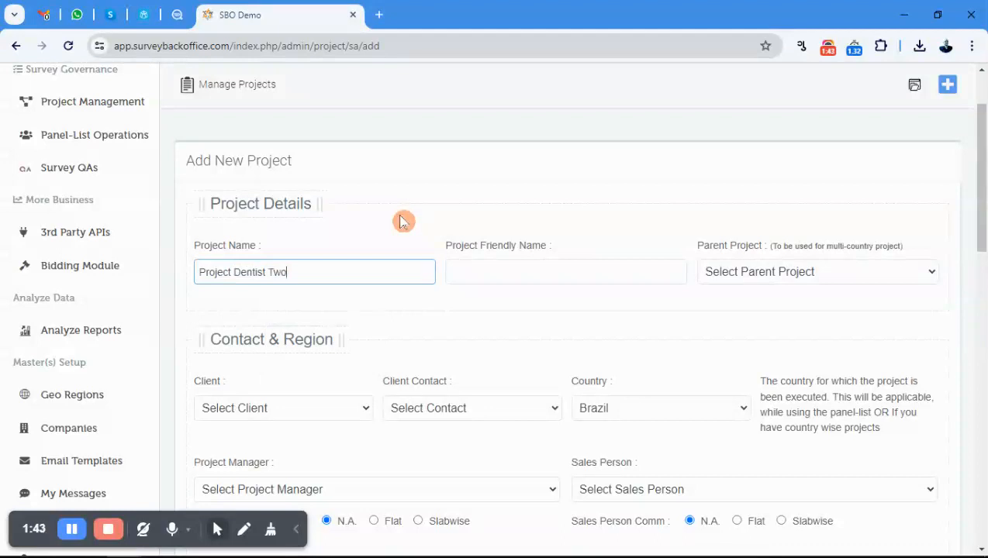
pyautogui.press('Tab')
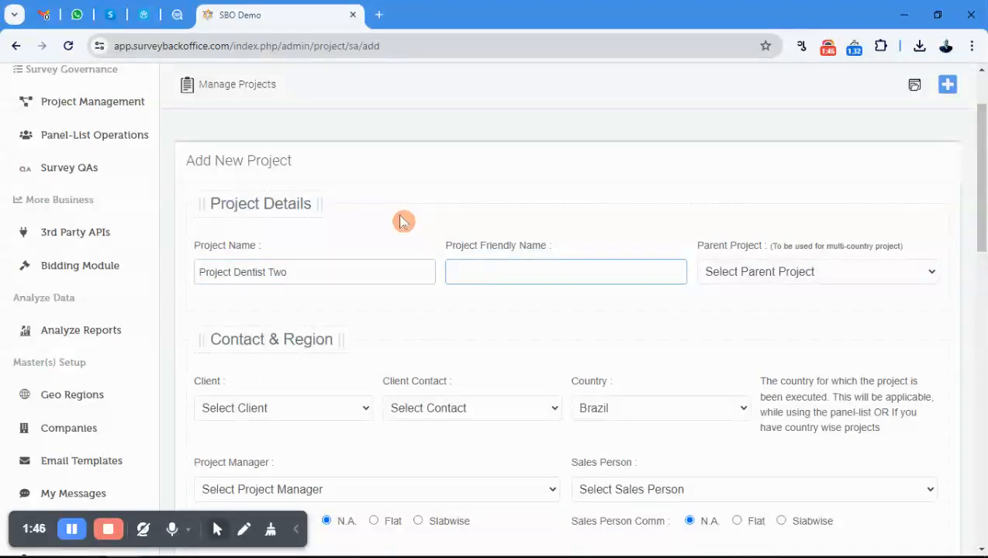
pyautogui.press('Tab')
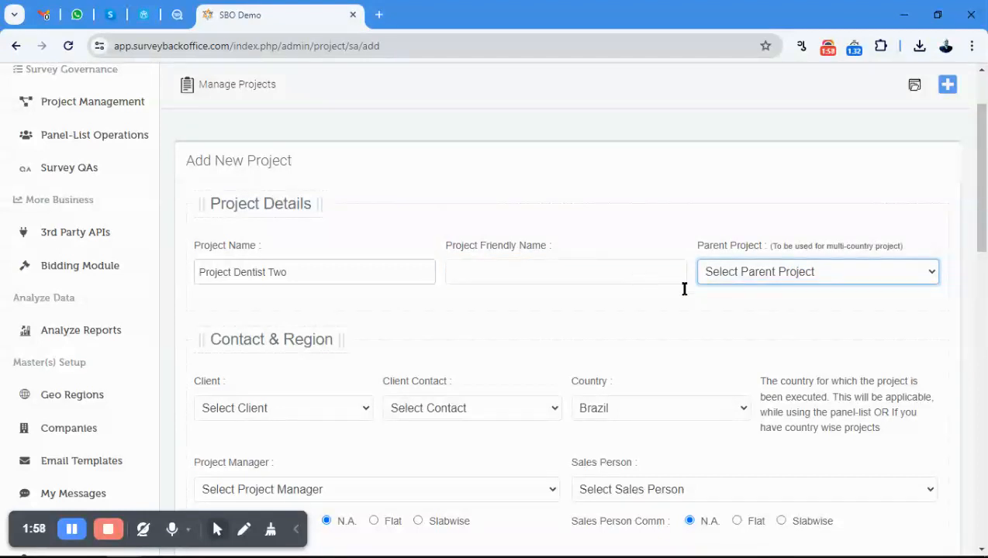
pyautogui.click(739, 276)
pyautogui.click(735, 281)
# Step: Assign Client One as the project's client and choose the client's listed contact person
pyautogui.scroll(-2, 502, 320)
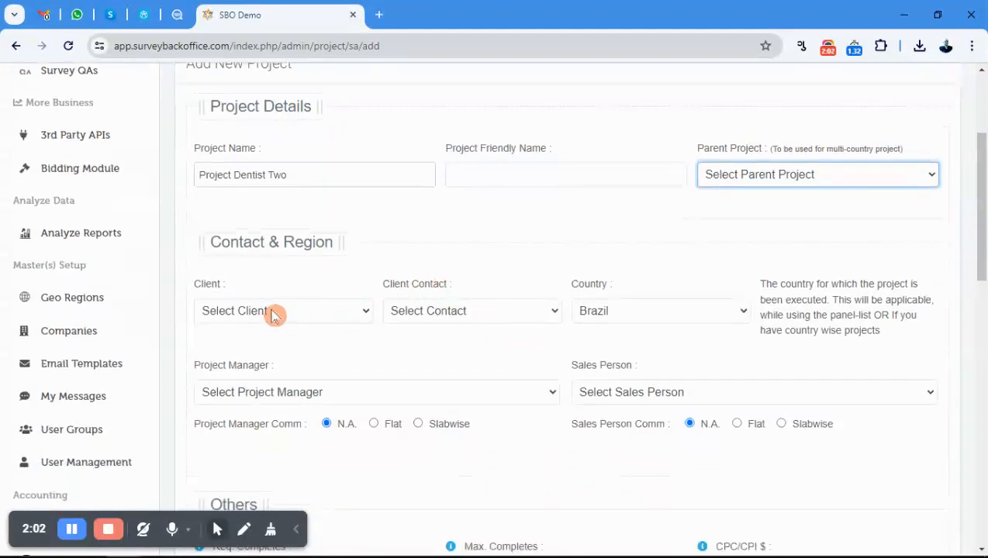
pyautogui.click(265, 316)
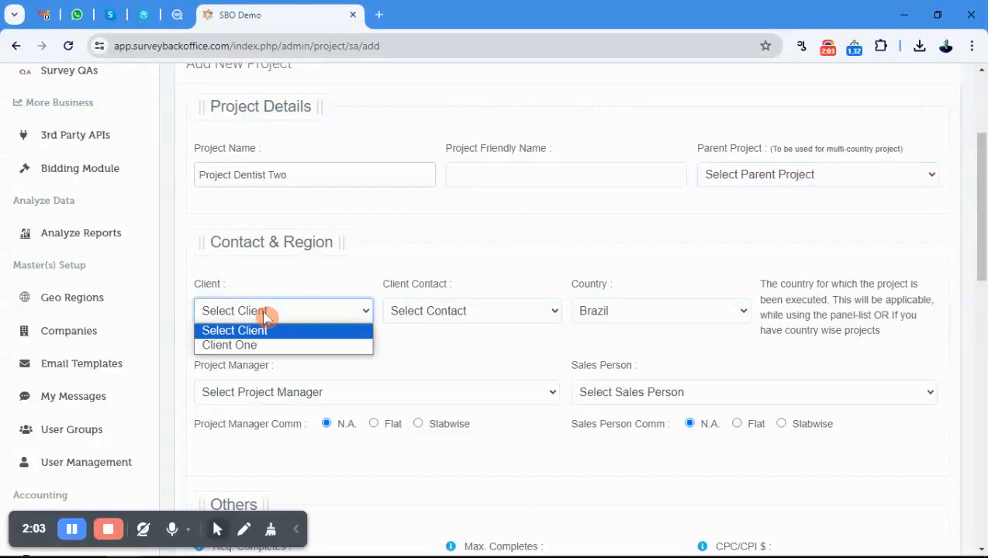
pyautogui.click(264, 354)
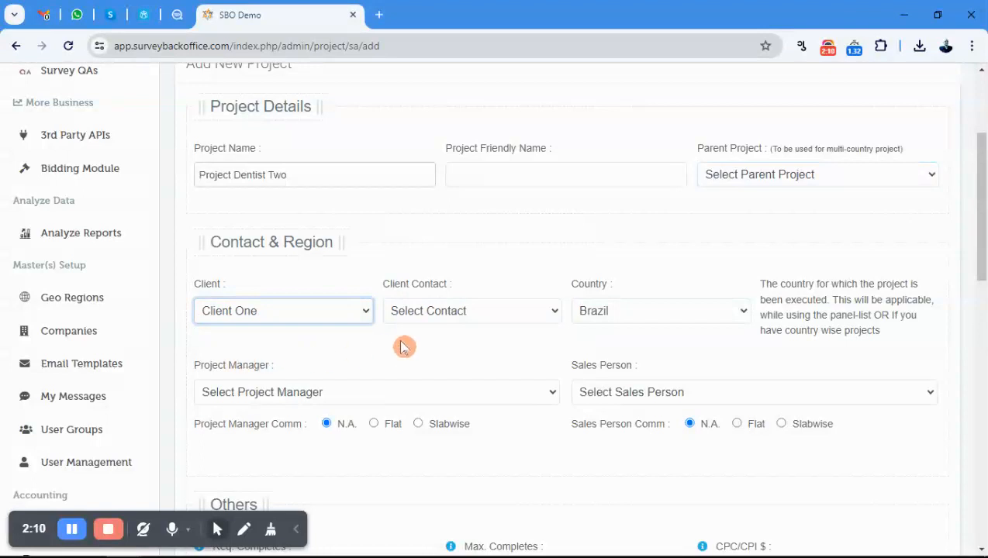
pyautogui.click(464, 312)
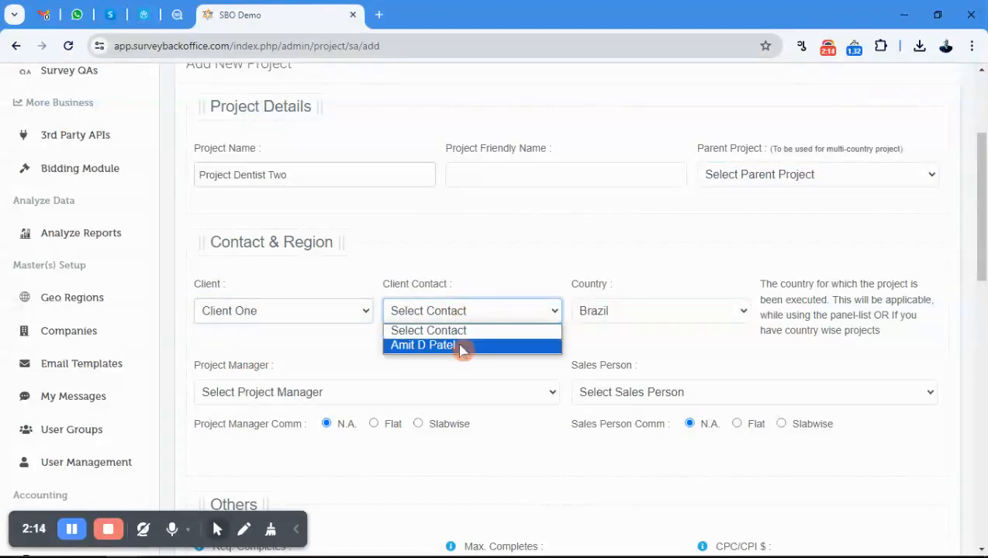
pyautogui.click(460, 346)
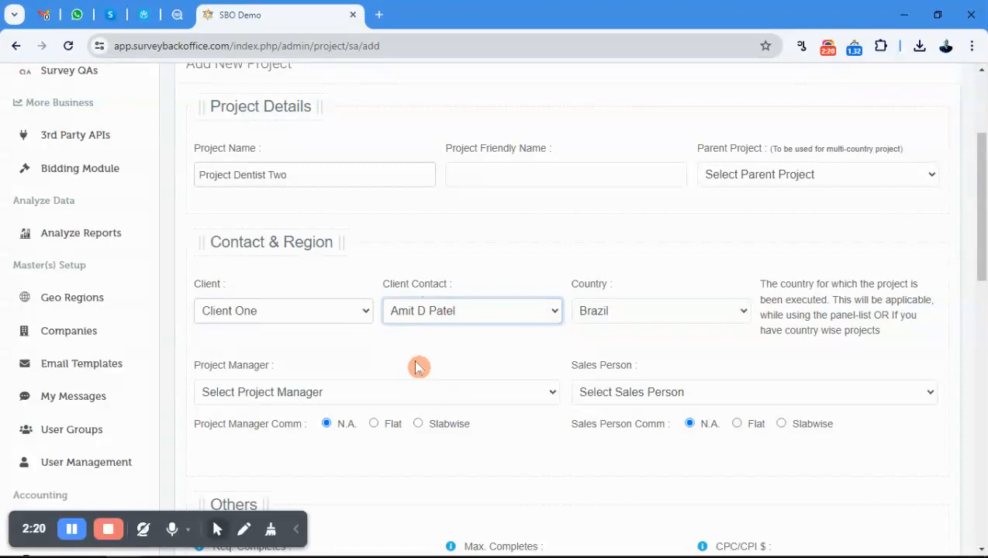
# Step: Set the project's country to India
pyautogui.scroll(-1, 417, 367)
pyautogui.click(657, 216)
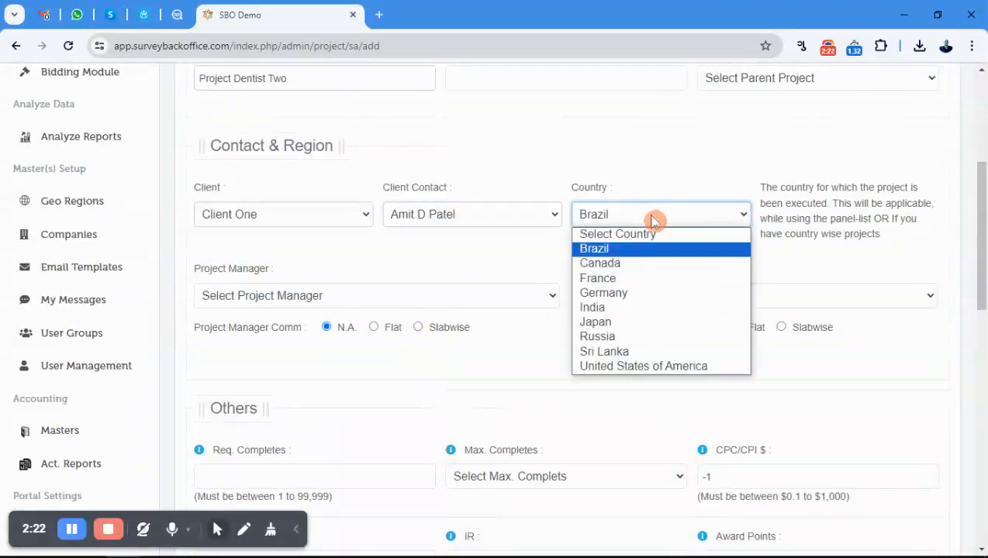
pyautogui.click(613, 308)
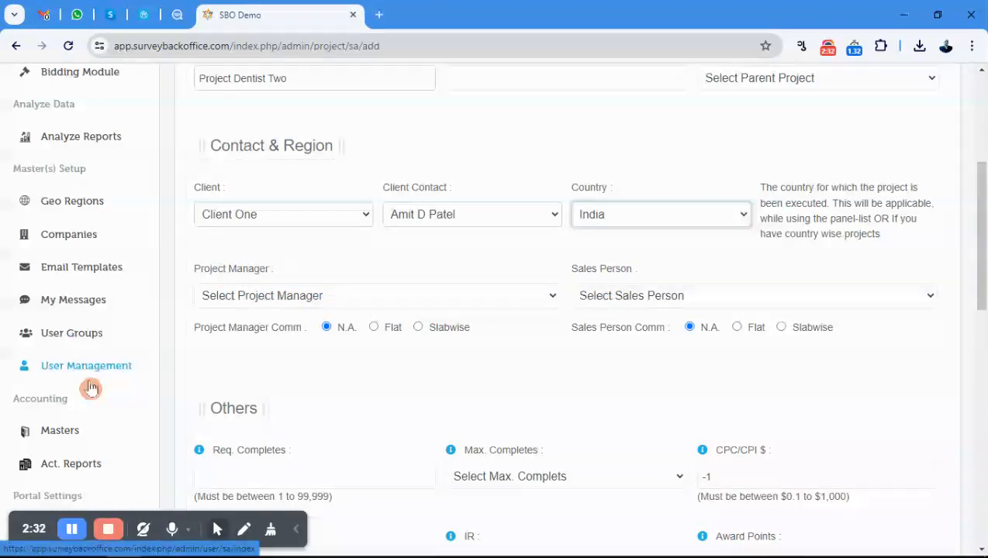
# Step: Assign Project Manager as the project manager and Sales Executive as the sales person
pyautogui.click(373, 304)
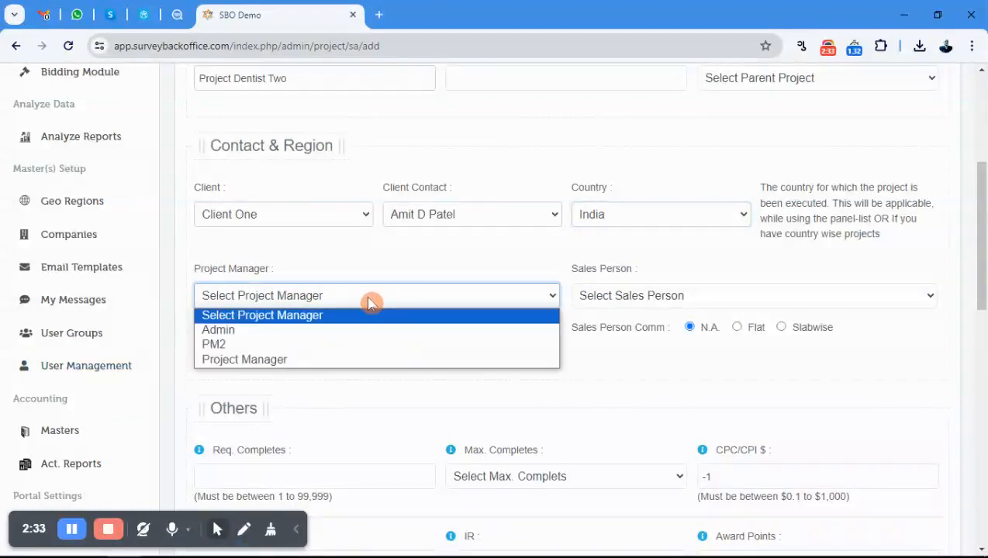
pyautogui.click(281, 365)
pyautogui.click(672, 301)
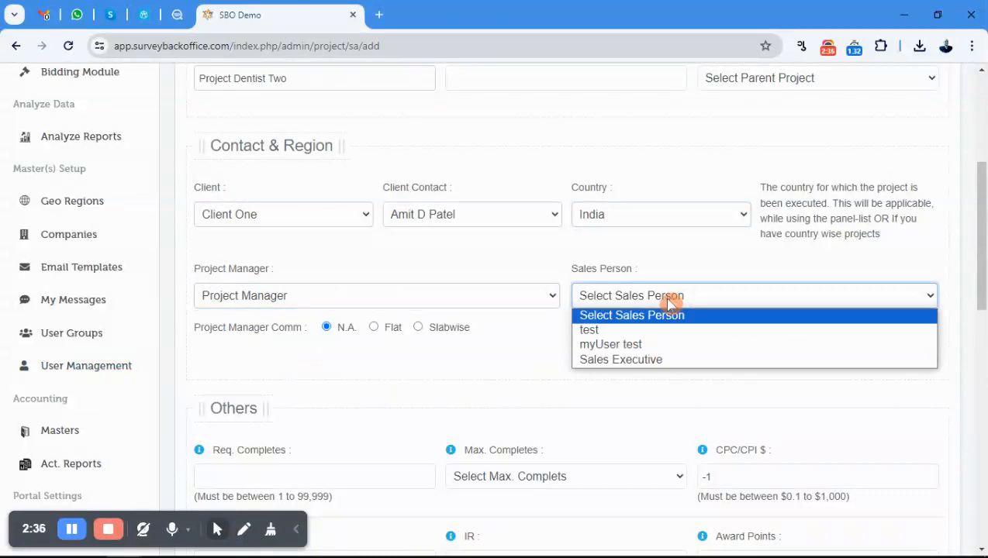
pyautogui.click(644, 359)
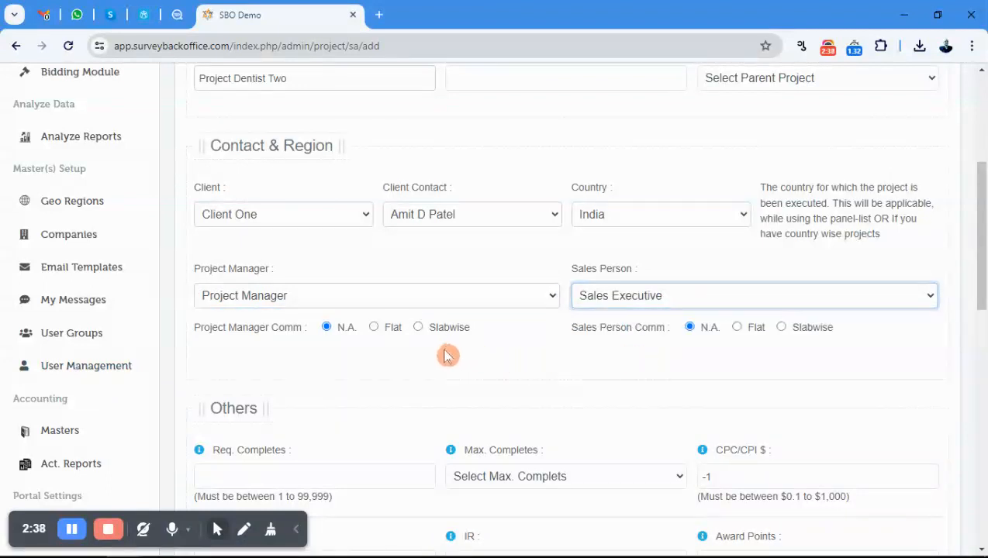
# Step: Preview the Flat and Slabwise settings for the project manager's commission, and set it back to N.A
pyautogui.scroll(-2, 371, 316)
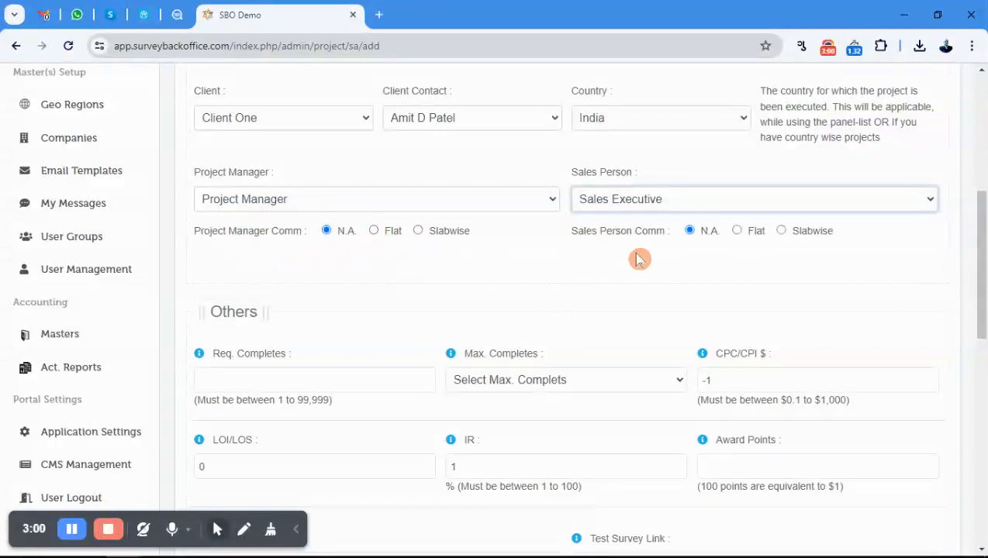
pyautogui.click(376, 236)
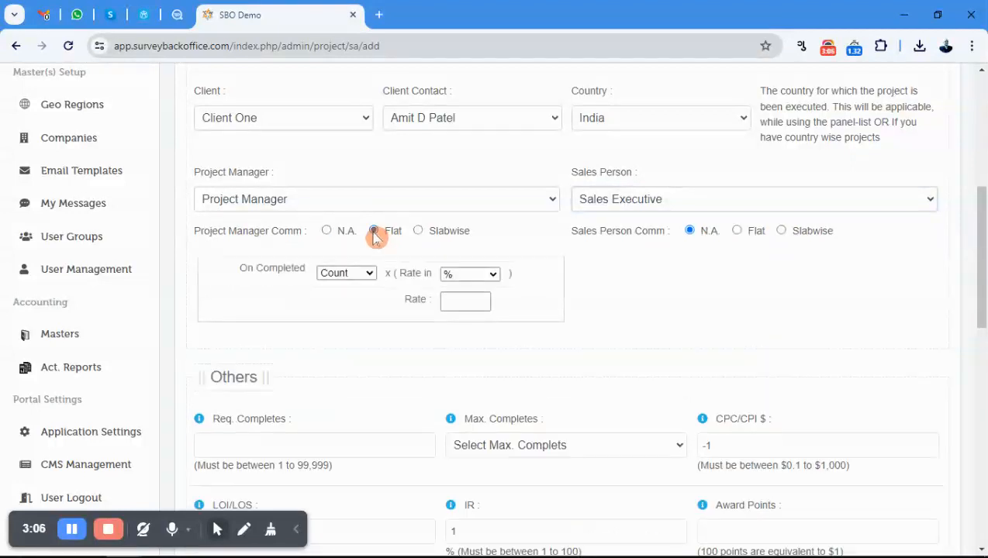
pyautogui.click(418, 232)
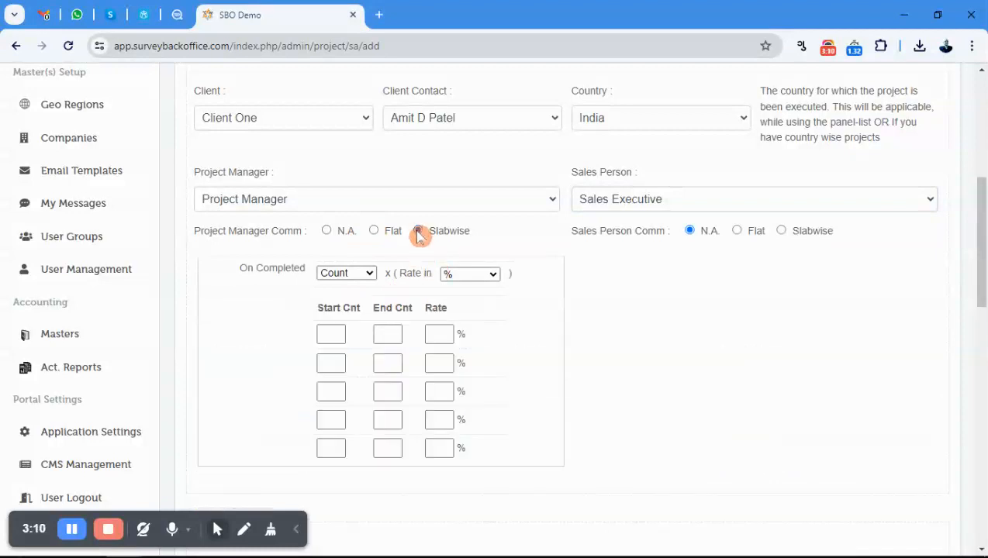
pyautogui.click(326, 232)
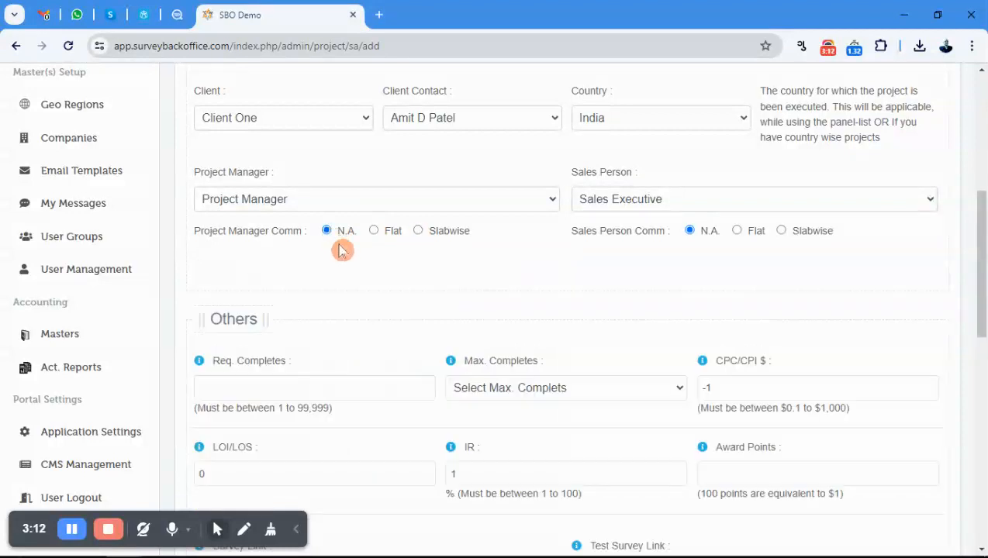
# Step: Set the required completes to 1000 and the maximum completes to No Max
pyautogui.scroll(-1, 341, 252)
pyautogui.click(335, 271)
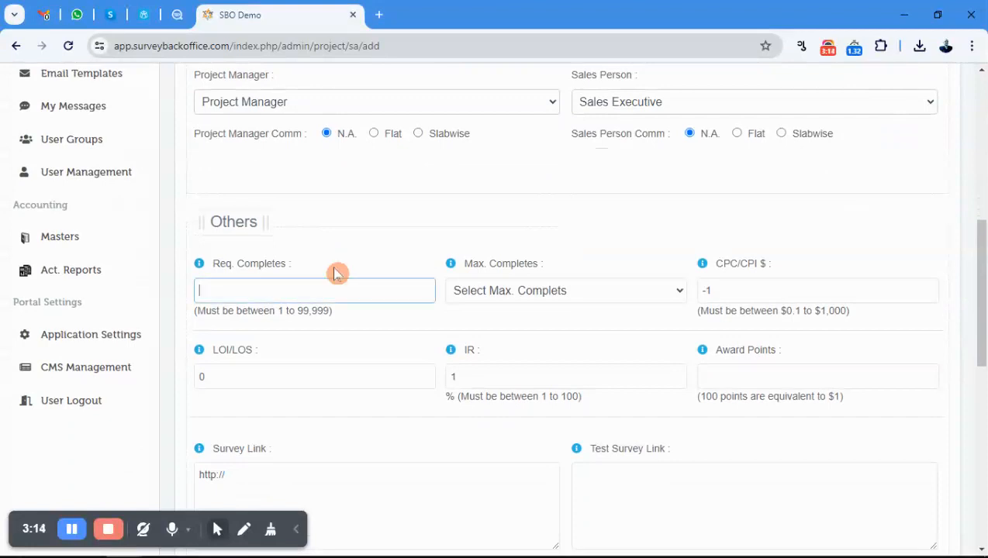
pyautogui.scroll(-2, 366, 225)
pyautogui.scroll(1, 357, 177)
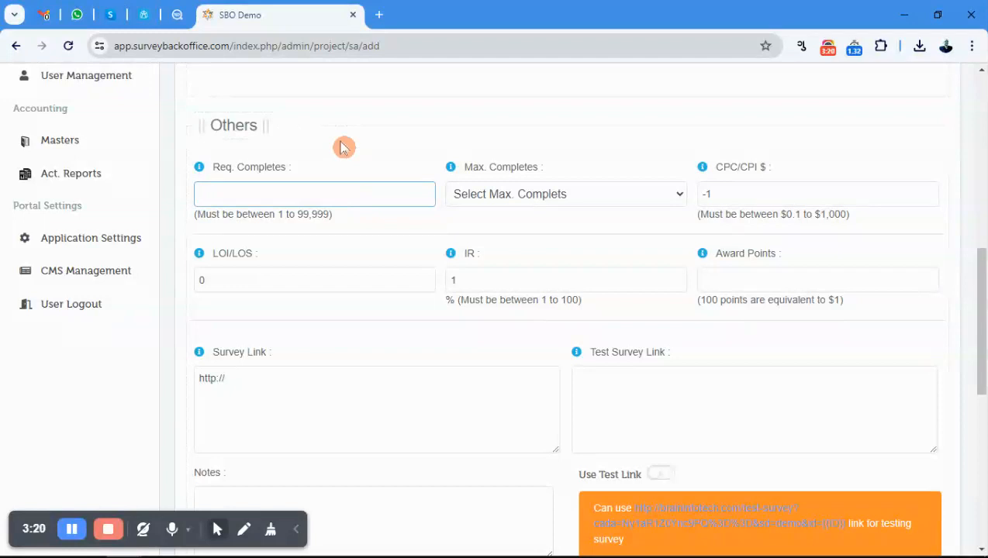
pyautogui.write('1000')
pyautogui.press('Tab')
pyautogui.press('Down')
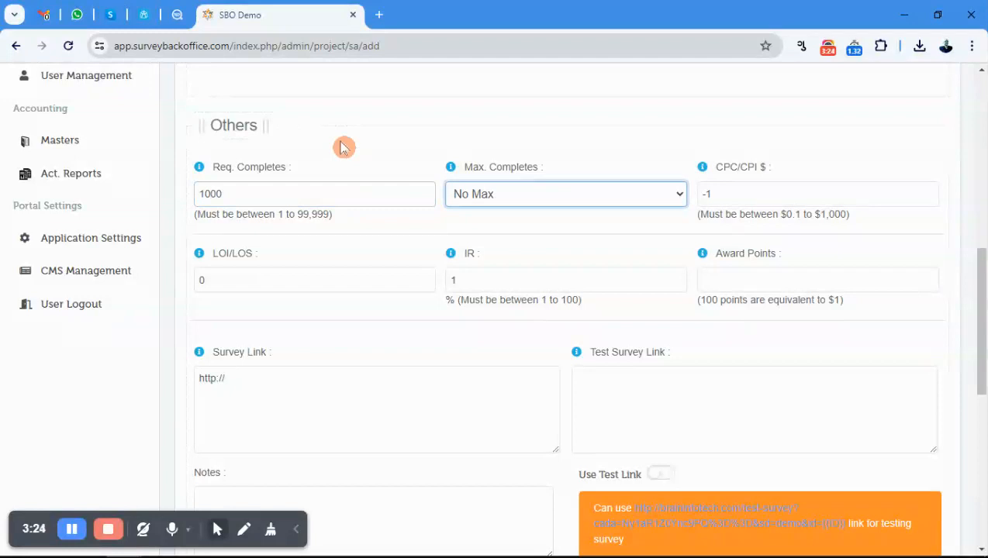
# Step: Look through the available maximum completes options and return the choice to No Max
pyautogui.hotkey('shift', 'Tab')
pyautogui.press('Tab')
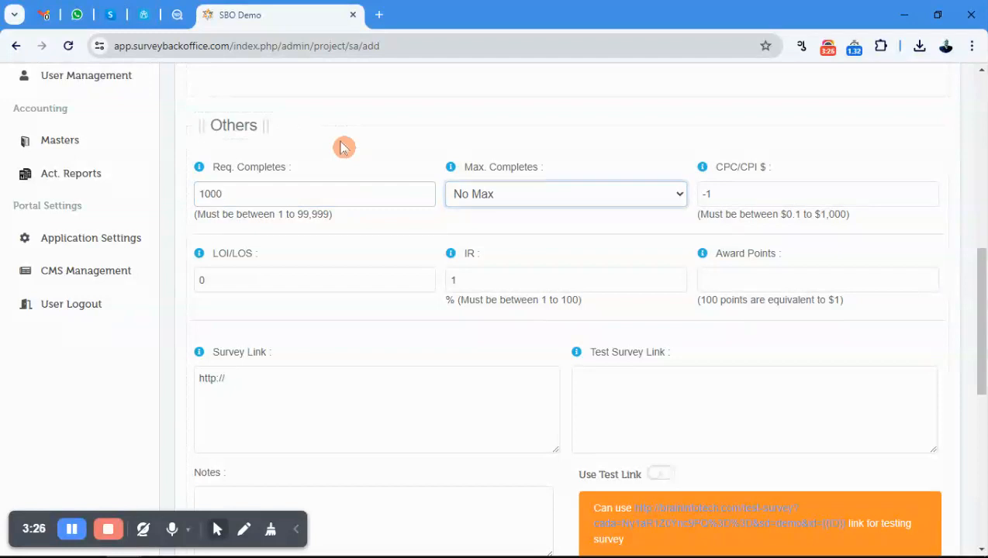
pyautogui.hotkey('alt', 'Down')
pyautogui.press('Down')
pyautogui.press('Down')
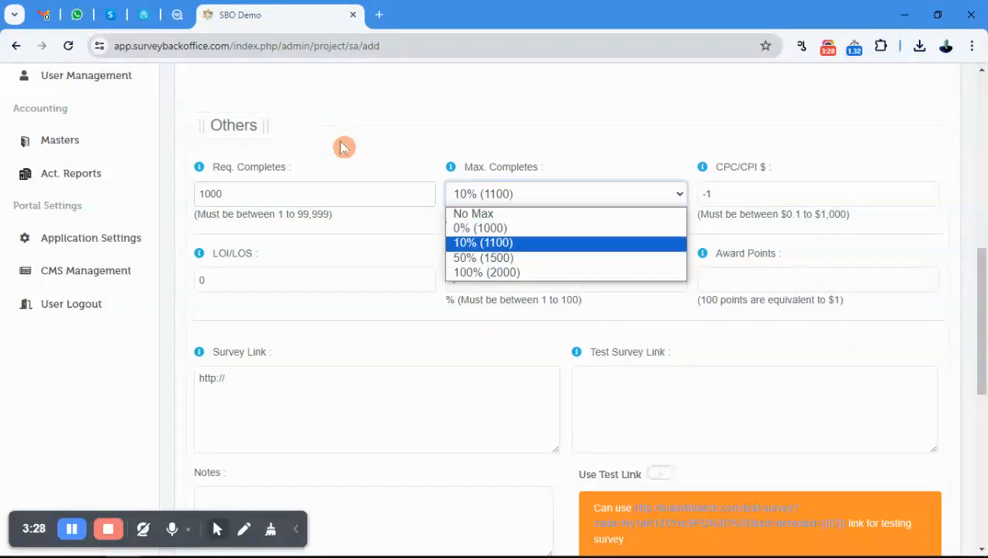
pyautogui.press('Up')
pyautogui.press('Up')
pyautogui.press('Return')
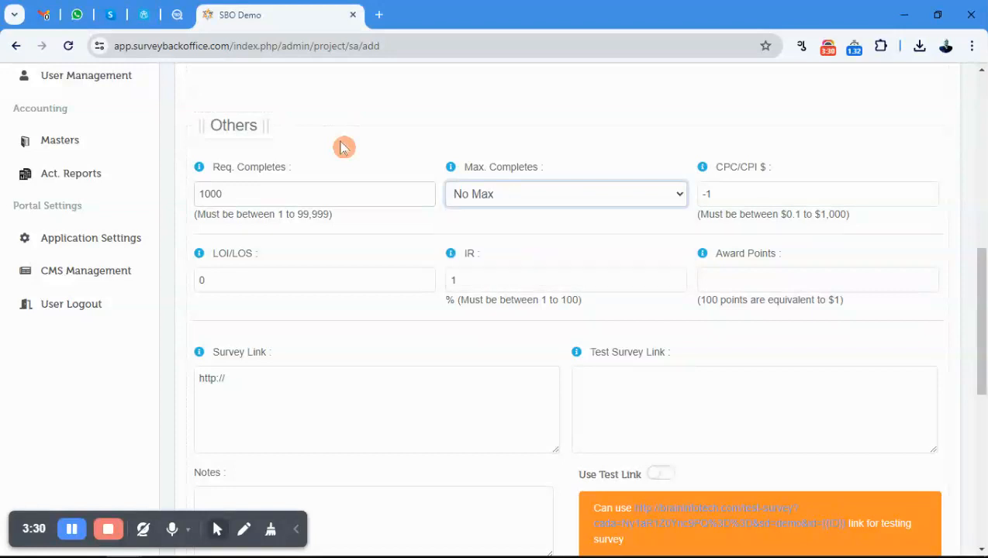
pyautogui.hotkey('shift', 'Tab')
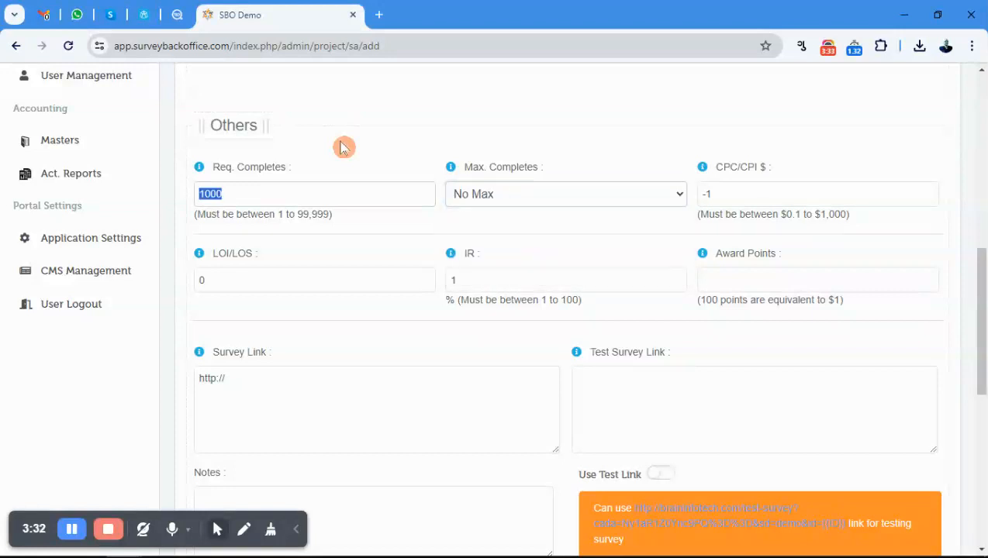
pyautogui.press('Right')
pyautogui.press('Tab')
# Step: Set the CPC/CPI to $9 and the LOI/LOS to 0
pyautogui.press('Tab')
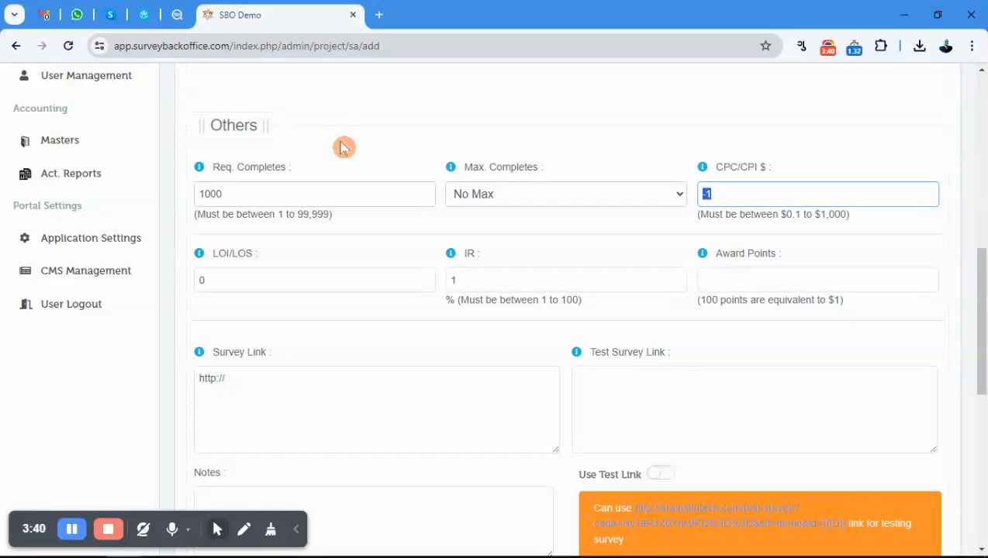
pyautogui.write('9')
pyautogui.press('Tab')
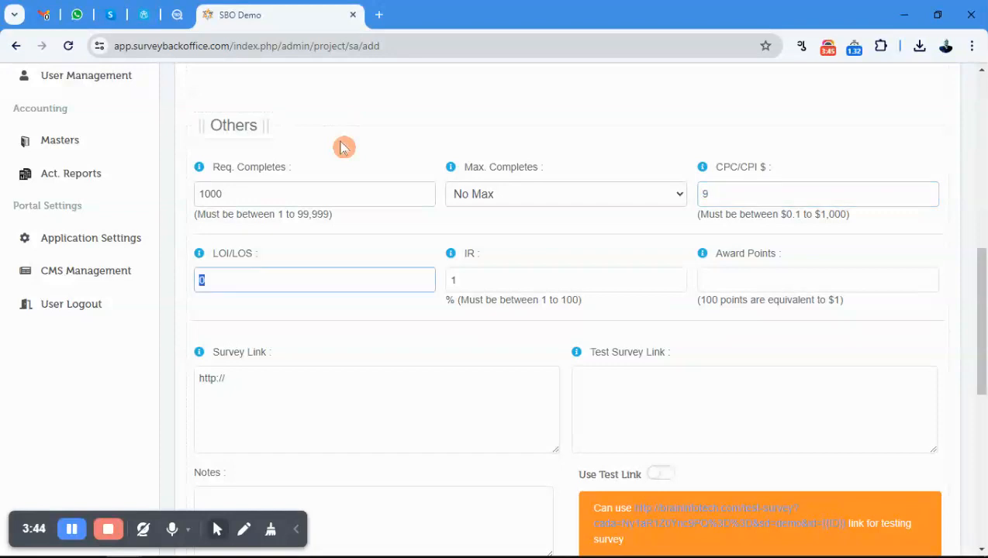
pyautogui.write('10')
pyautogui.hotkey('ctrl', 'a')
pyautogui.write('0')
pyautogui.press('Tab')
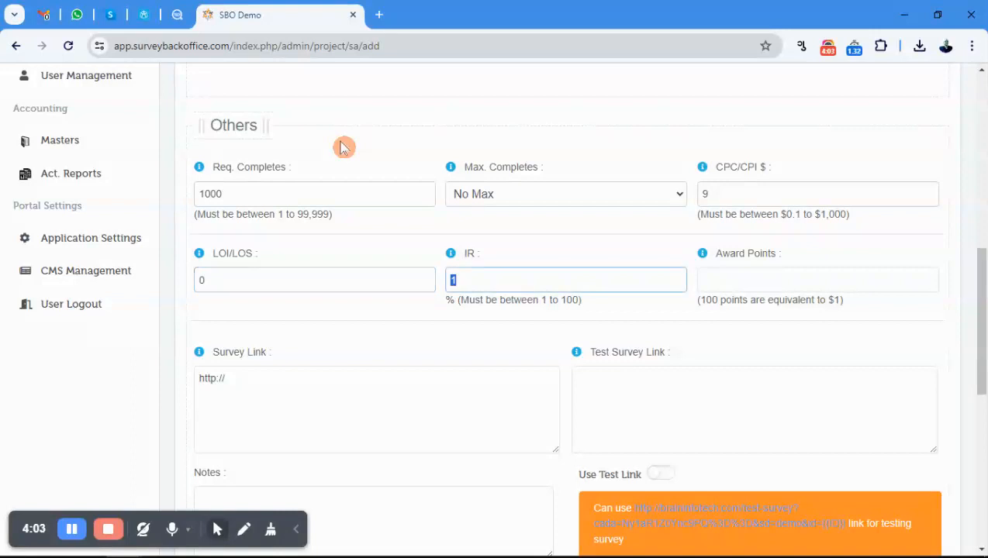
# Step: Set the IR to 50% and the award points to 100
pyautogui.write('50')
pyautogui.press('Tab')
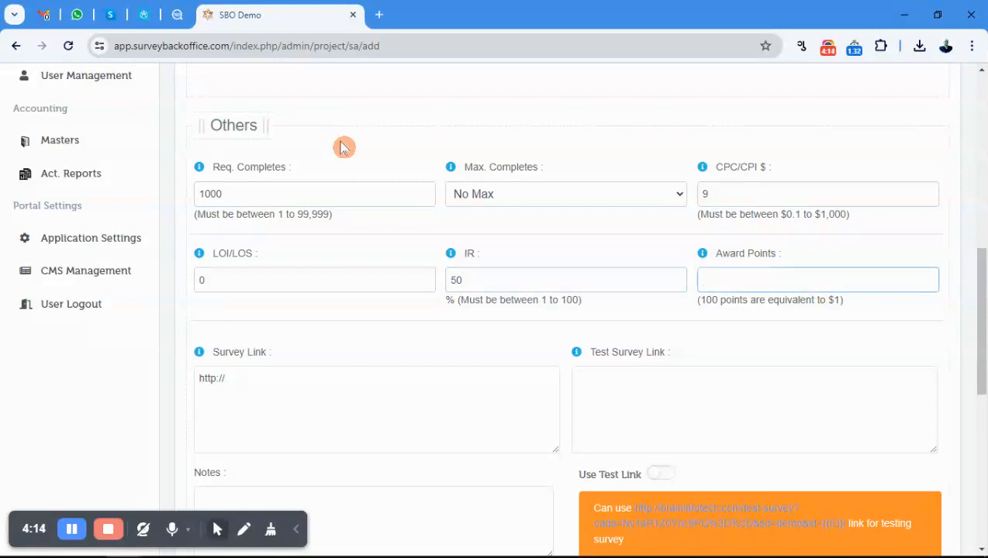
pyautogui.write('100')
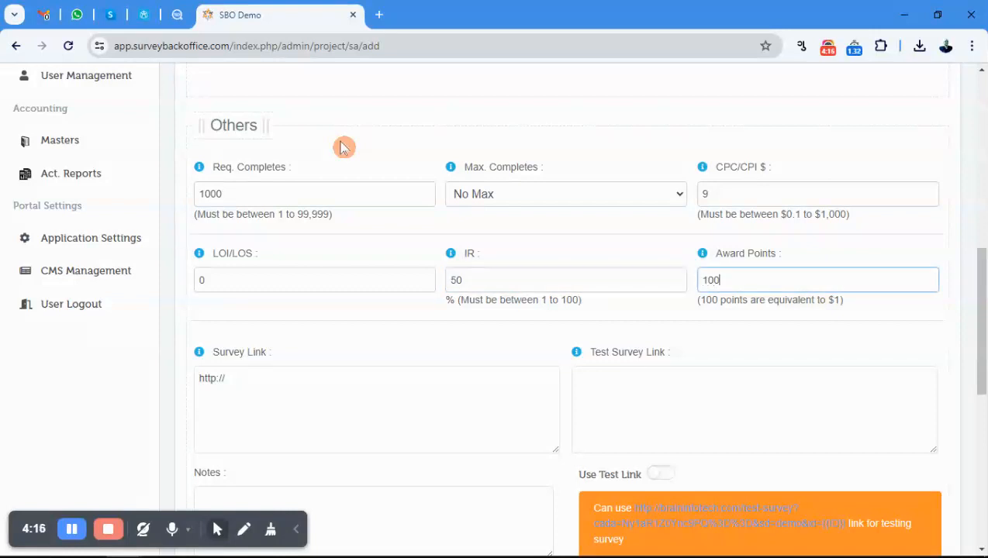
pyautogui.press('Tab')
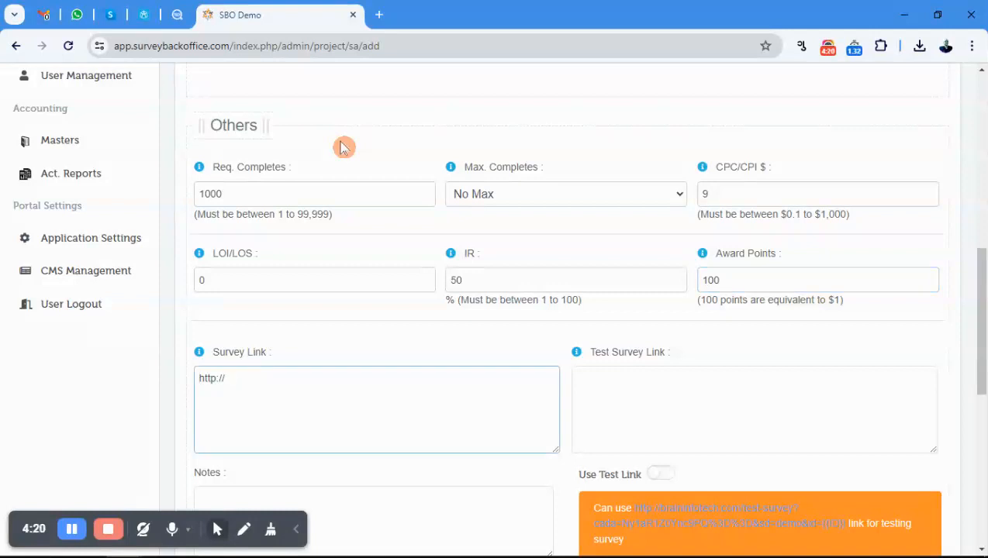
pyautogui.write('clientsurveylink.com')
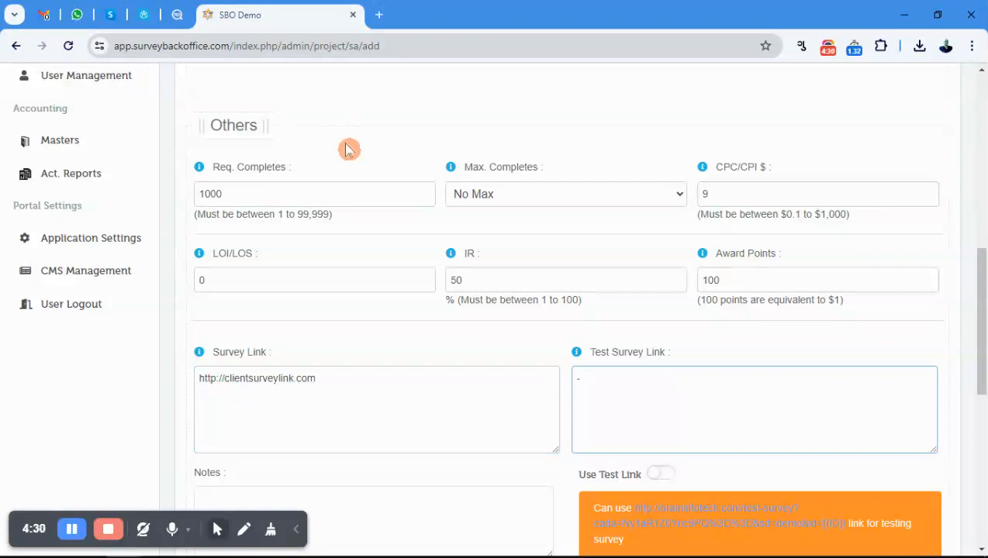
pyautogui.scroll(-3, 343, 147)
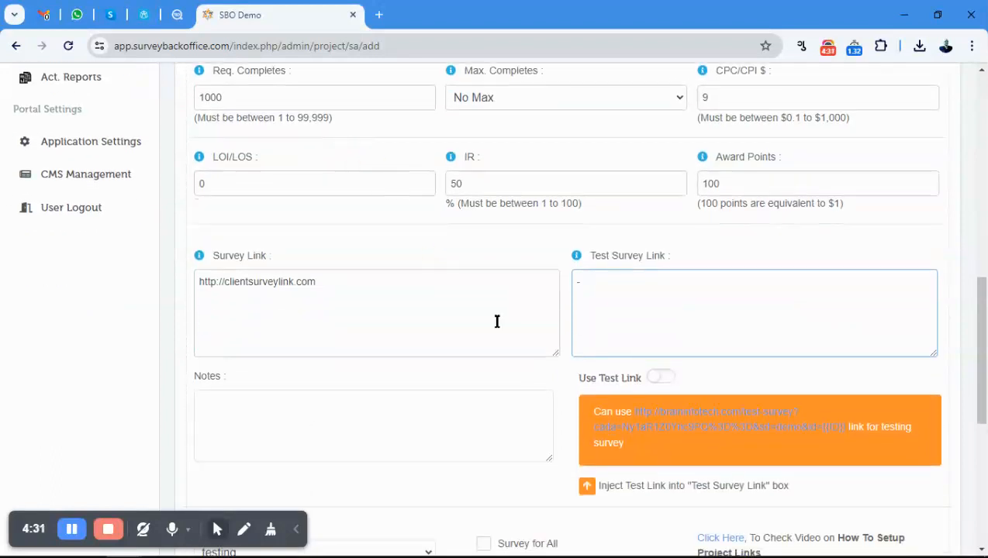
# Step: Switch the project's Use Test Link option on and back off, and enter "test" as the project notes
pyautogui.click(658, 378)
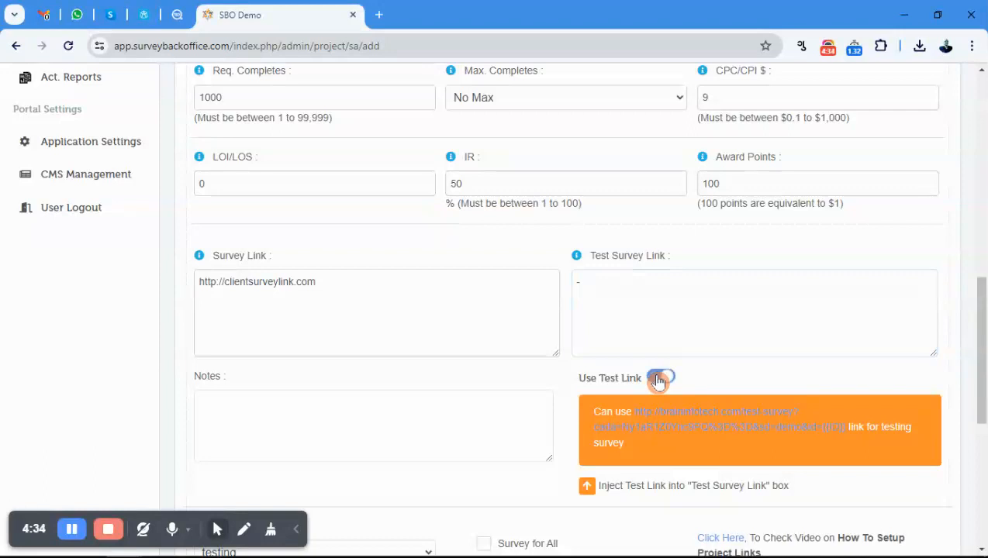
pyautogui.click(657, 379)
pyautogui.scroll(-1, 452, 287)
pyautogui.click(441, 325)
pyautogui.write('t')
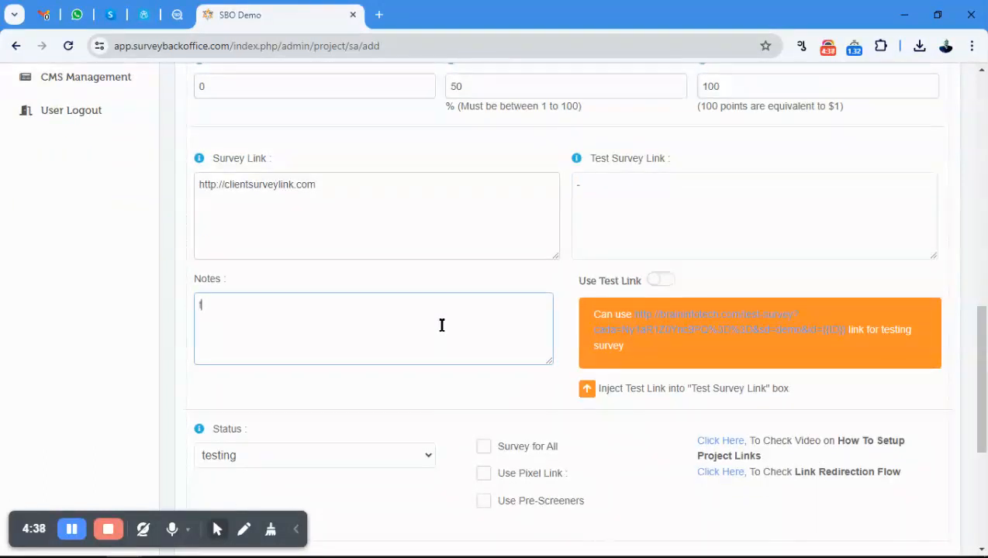
pyautogui.write('est')
# Step: Look through the project status options and keep the status on testing
pyautogui.scroll(-1, 441, 319)
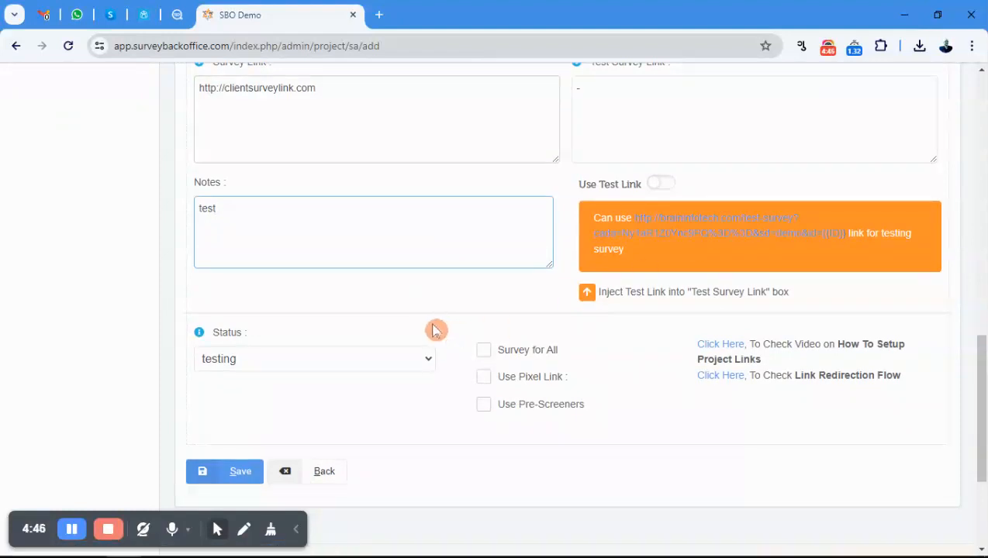
pyautogui.scroll(-1, 435, 329)
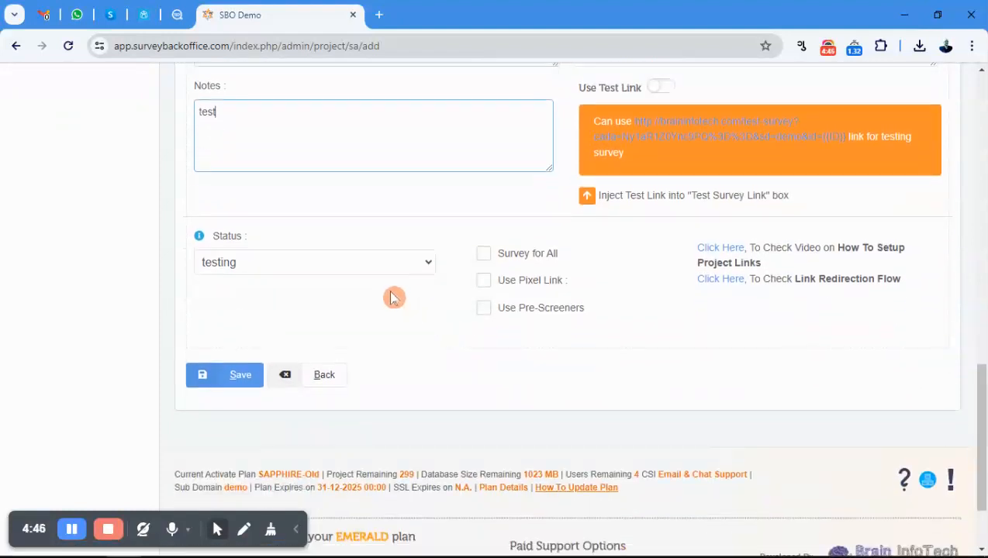
pyautogui.click(273, 268)
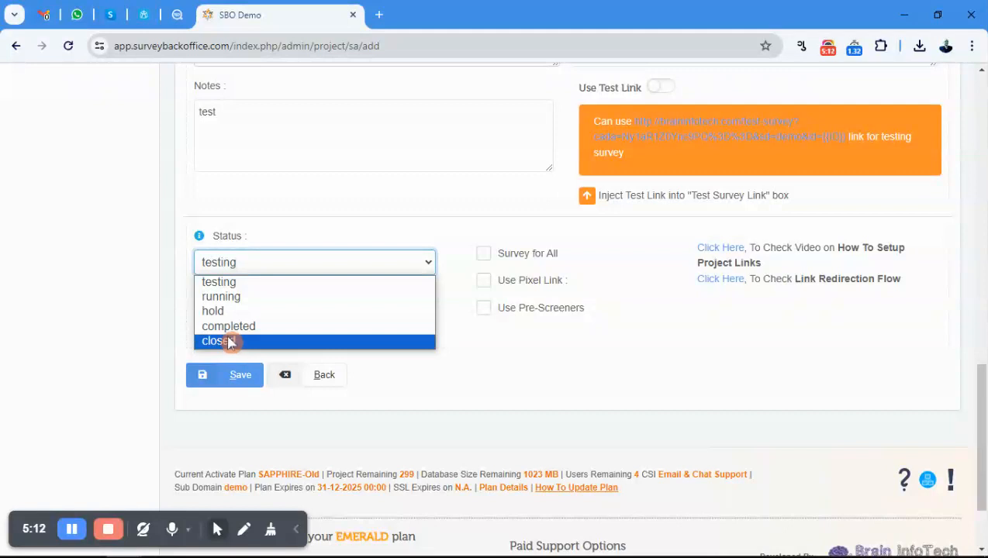
pyautogui.click(230, 283)
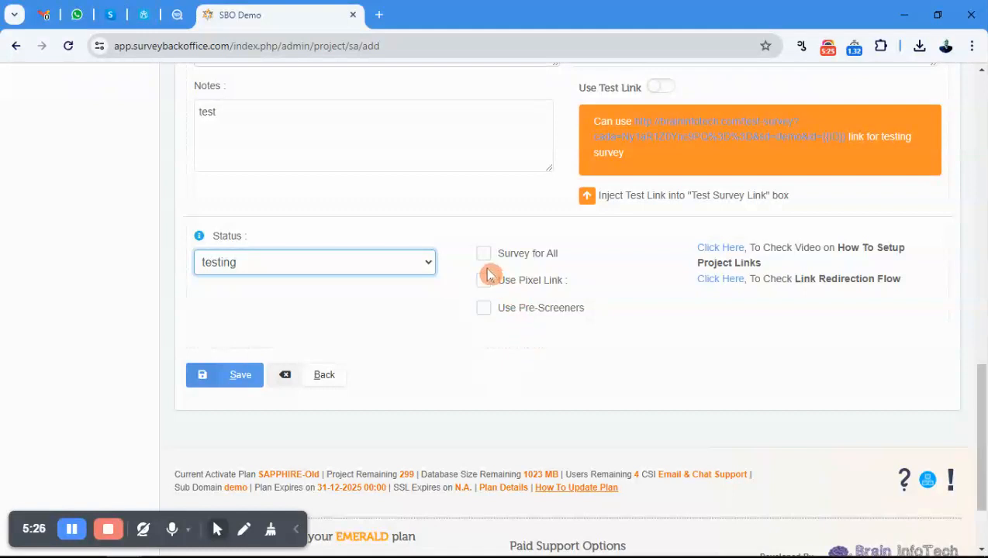
# Step: Recheck the project's country selection, keeping India, and save the new project
pyautogui.scroll(6, 630, 323)
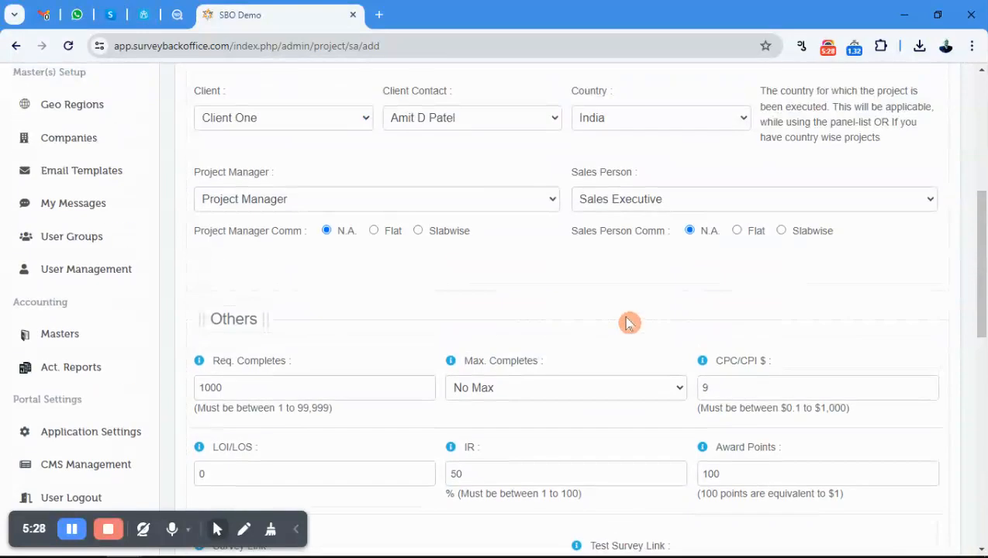
pyautogui.click(614, 118)
pyautogui.click(614, 117)
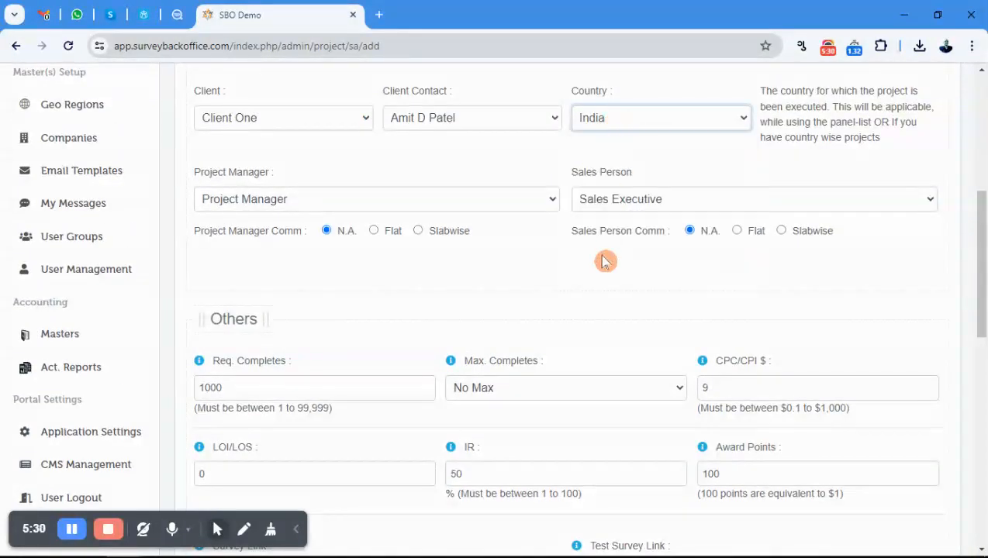
pyautogui.scroll(-8, 605, 261)
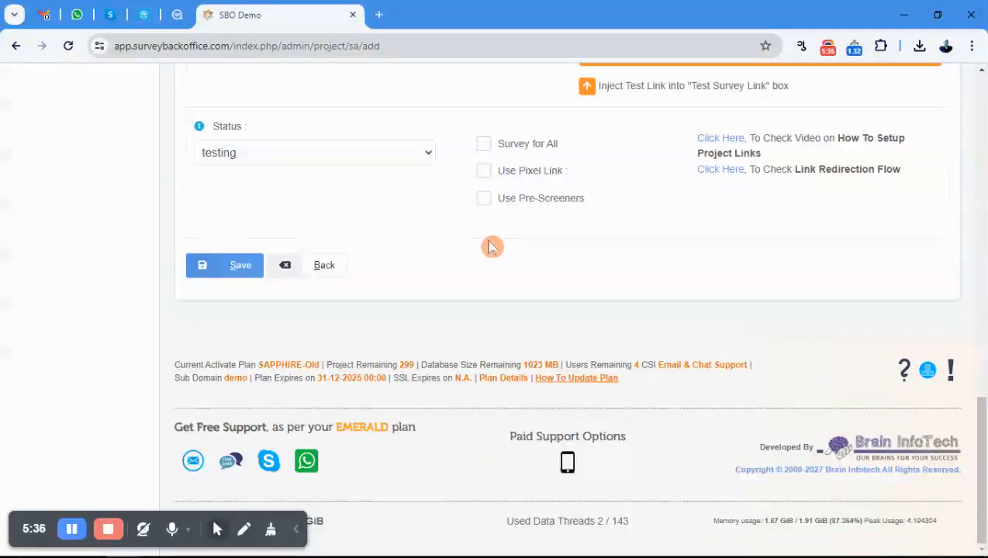
pyautogui.click(236, 274)
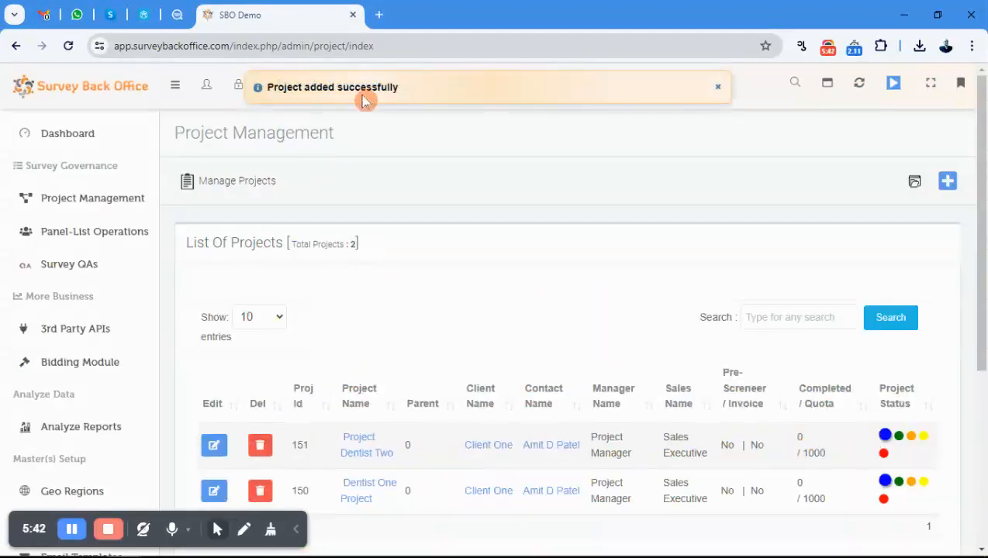
# Step: Open Project Dentist Two for editing and review the vendor already assigned to it
pyautogui.scroll(-2, 413, 202)
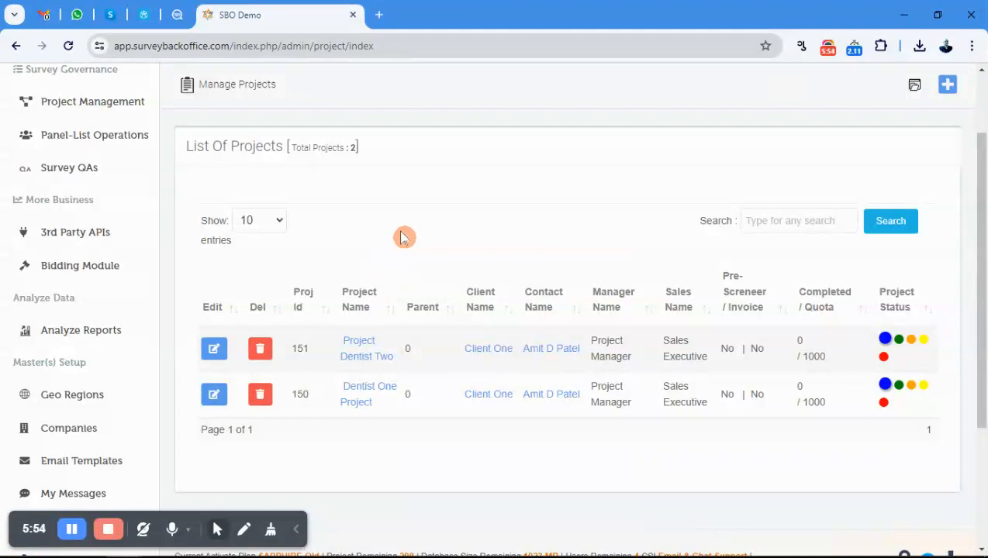
pyautogui.click(214, 351)
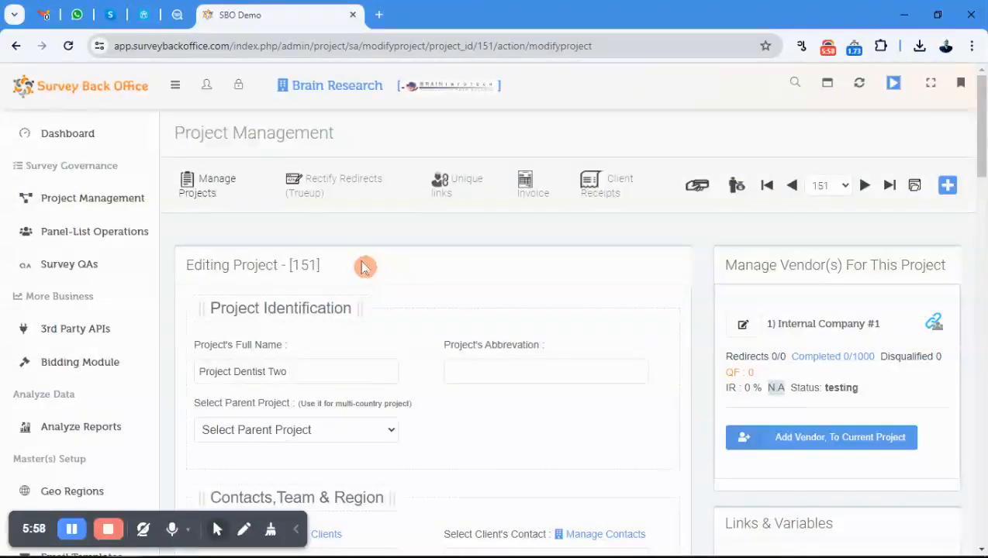
pyautogui.scroll(-1, 555, 270)
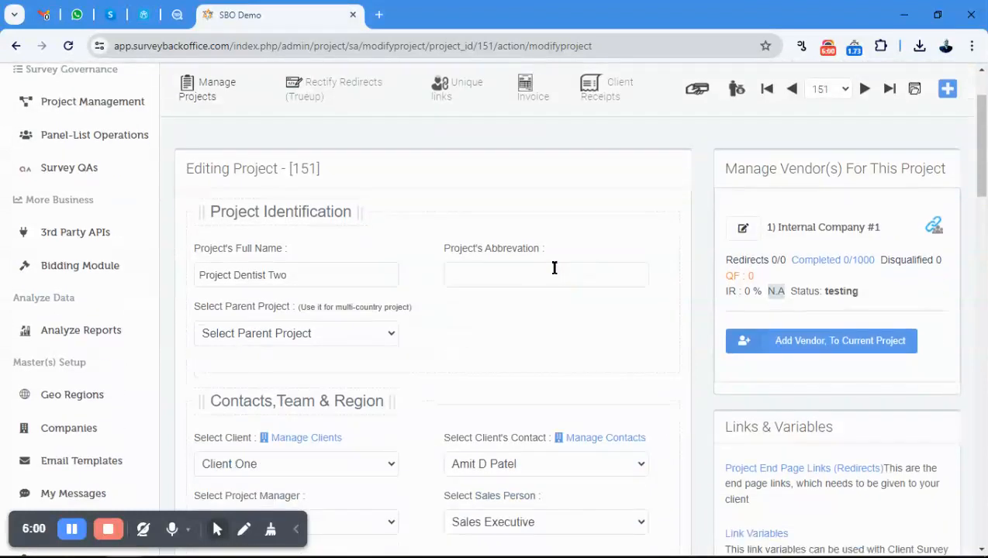
pyautogui.moveTo(774, 227); pyautogui.dragTo(854, 227)
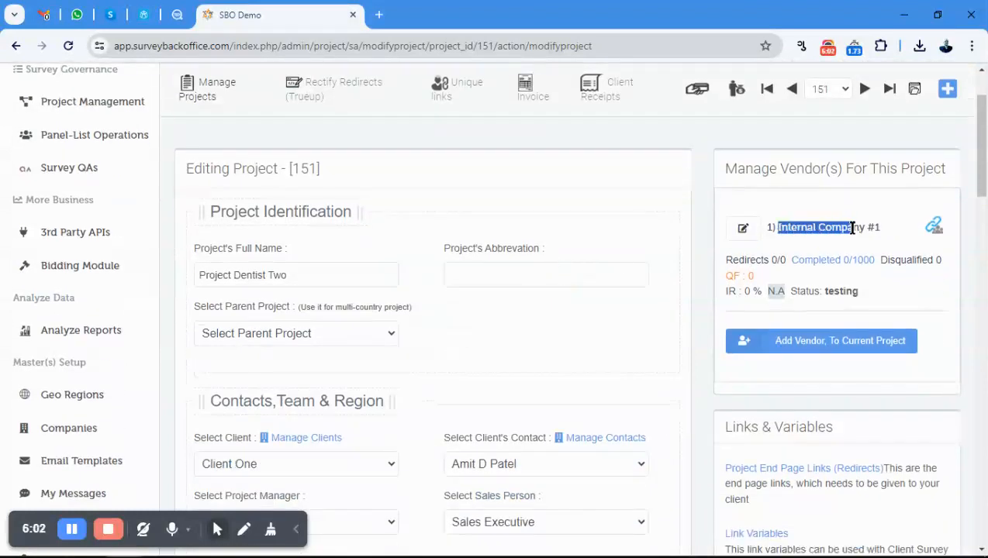
pyautogui.click(806, 229)
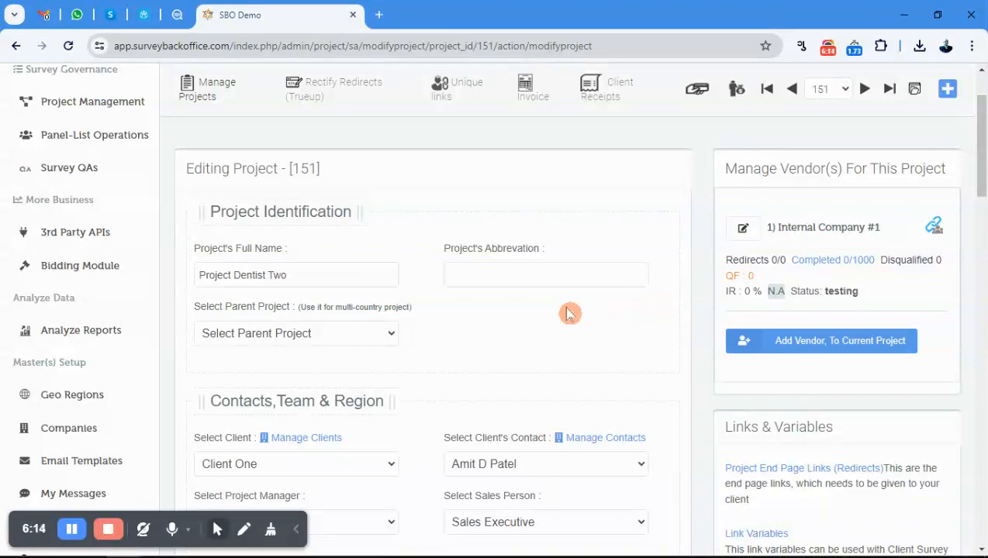
# Step: Start adding another vendor to the project, choosing Vendor One and its listed contact person
pyautogui.scroll(-2, 570, 313)
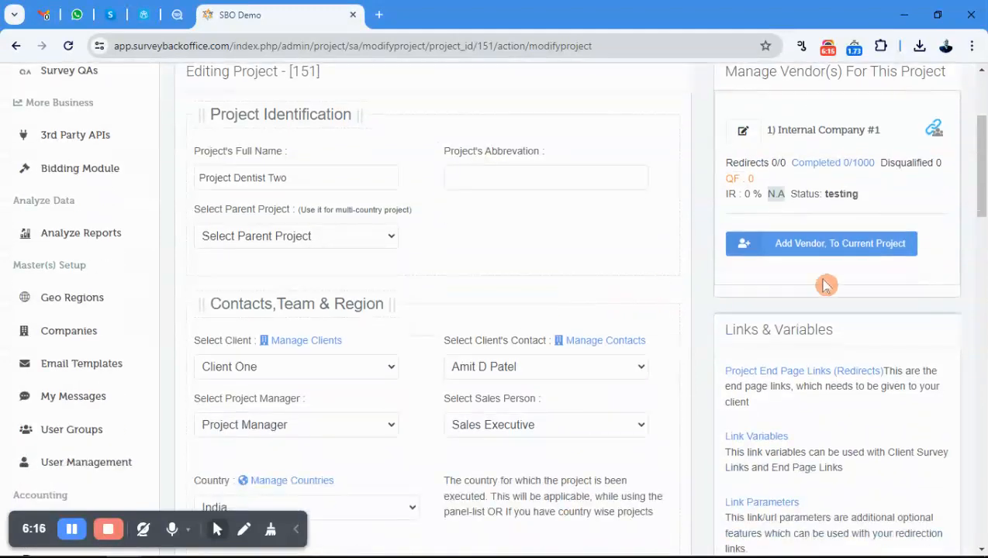
pyautogui.click(855, 245)
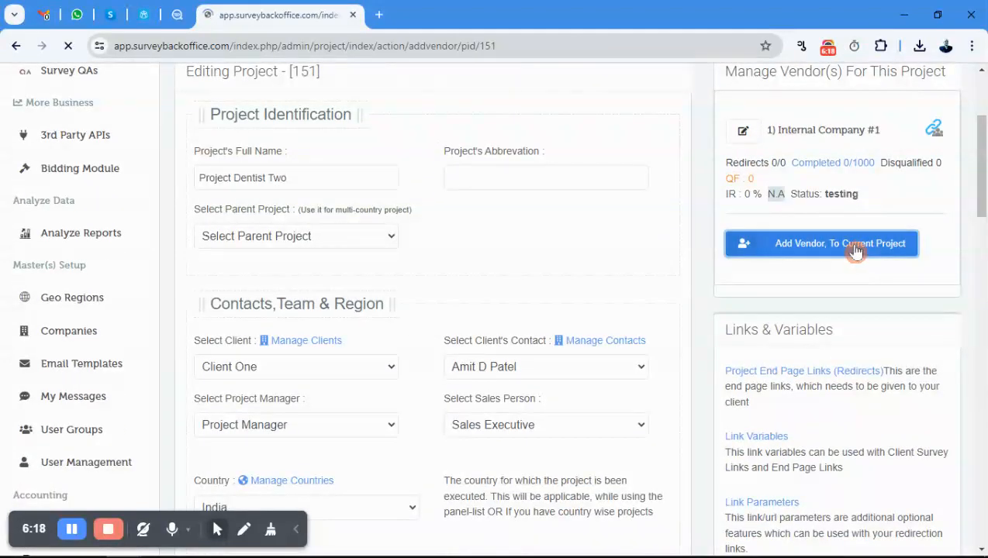
pyautogui.scroll(-2, 538, 303)
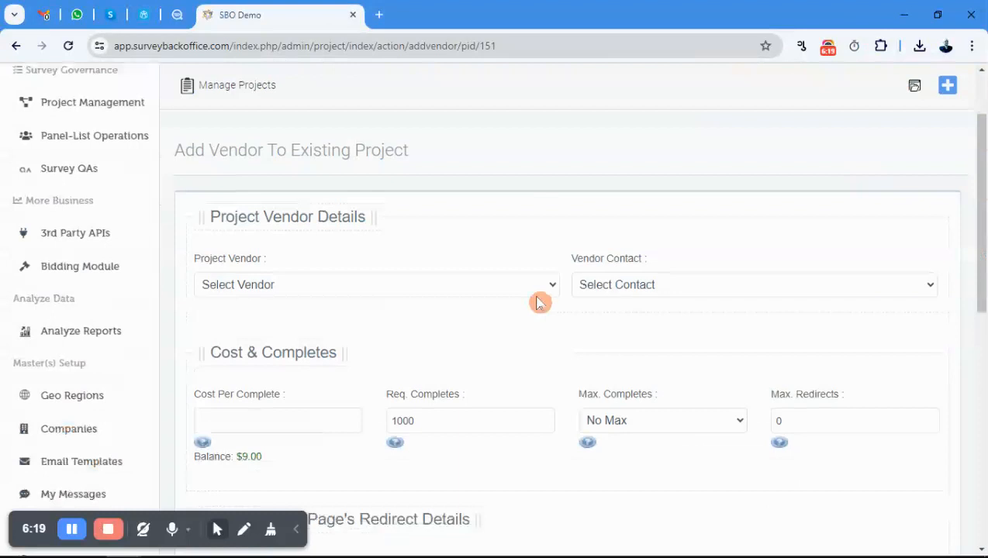
pyautogui.click(273, 285)
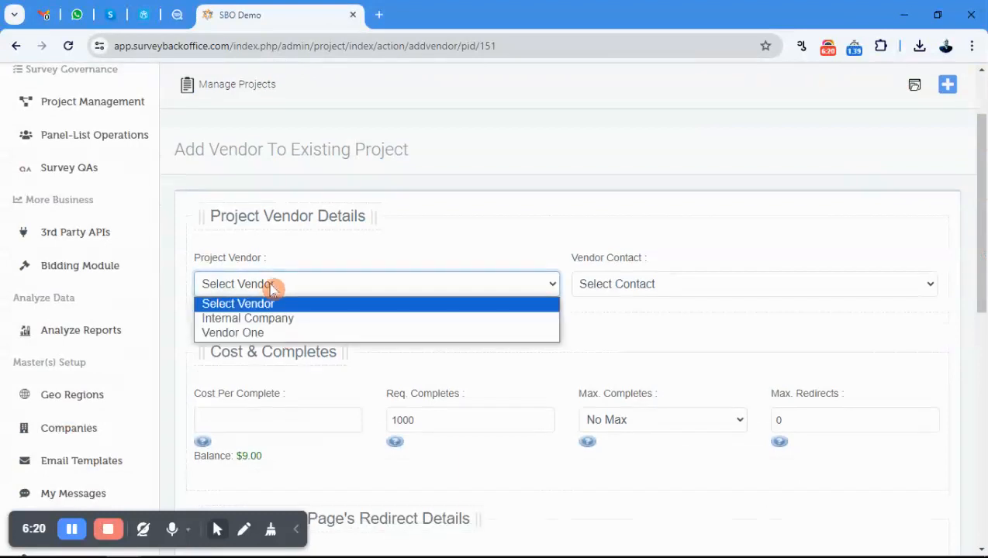
pyautogui.click(260, 332)
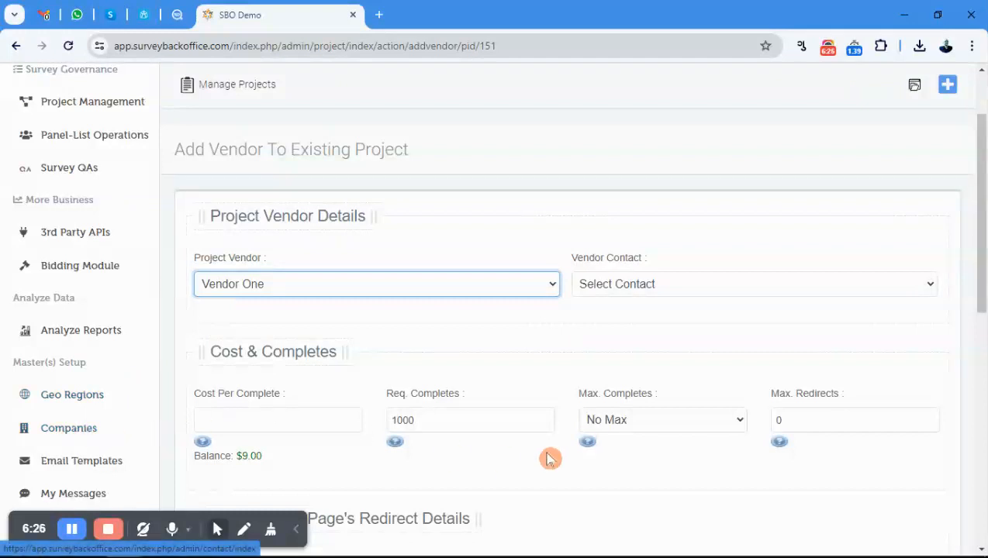
pyautogui.click(430, 293)
pyautogui.click(429, 293)
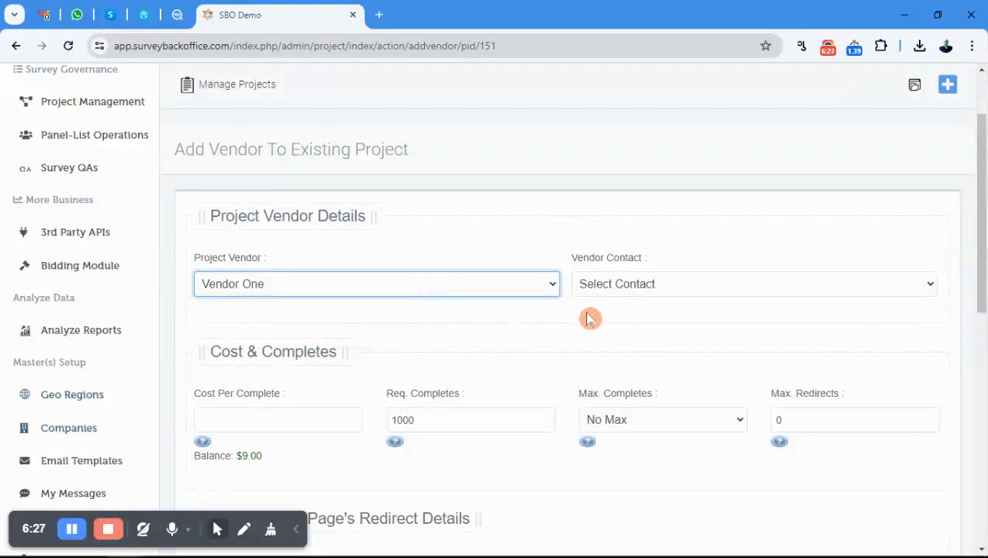
pyautogui.click(680, 285)
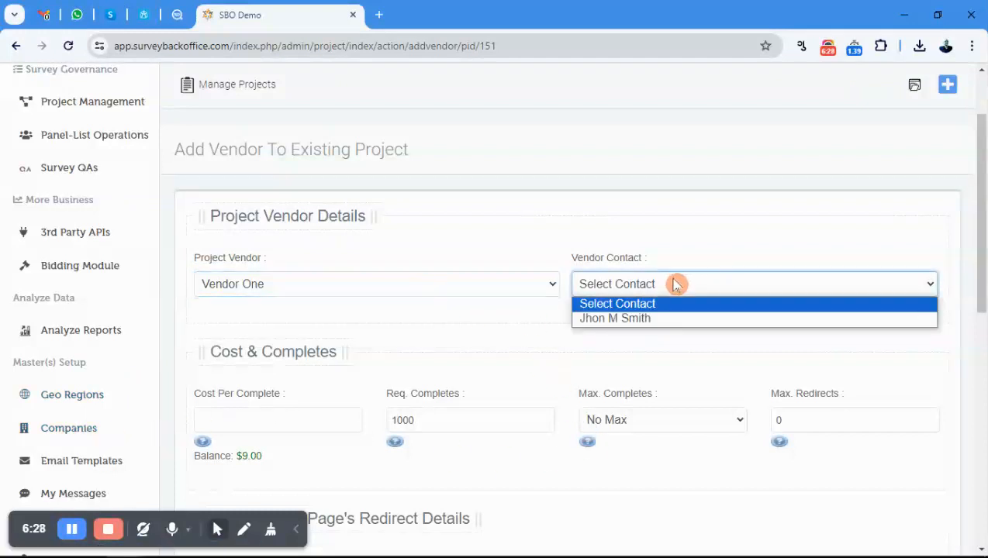
pyautogui.click(655, 319)
# Step: Set the vendor's cost per complete to $5 and the required completes to 400
pyautogui.scroll(-1, 489, 295)
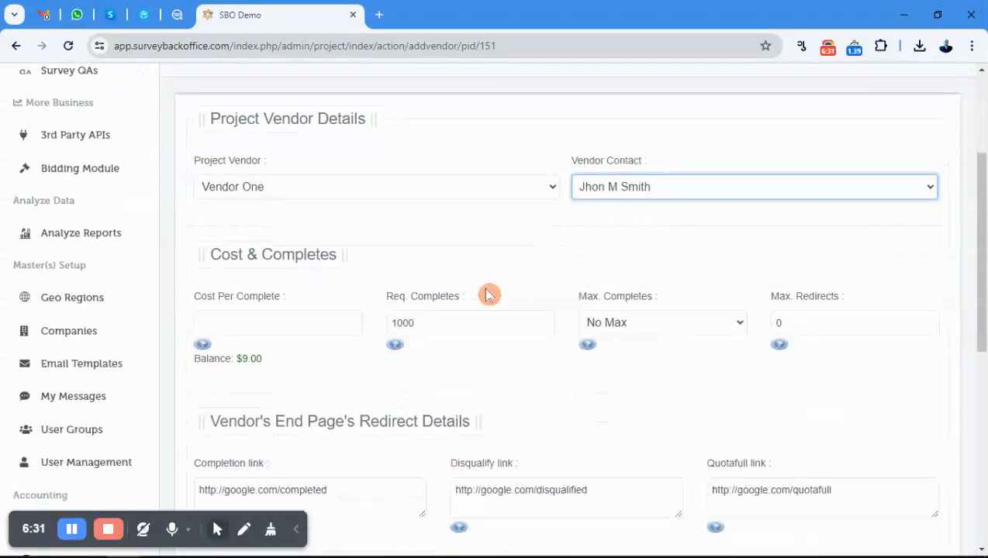
pyautogui.click(249, 327)
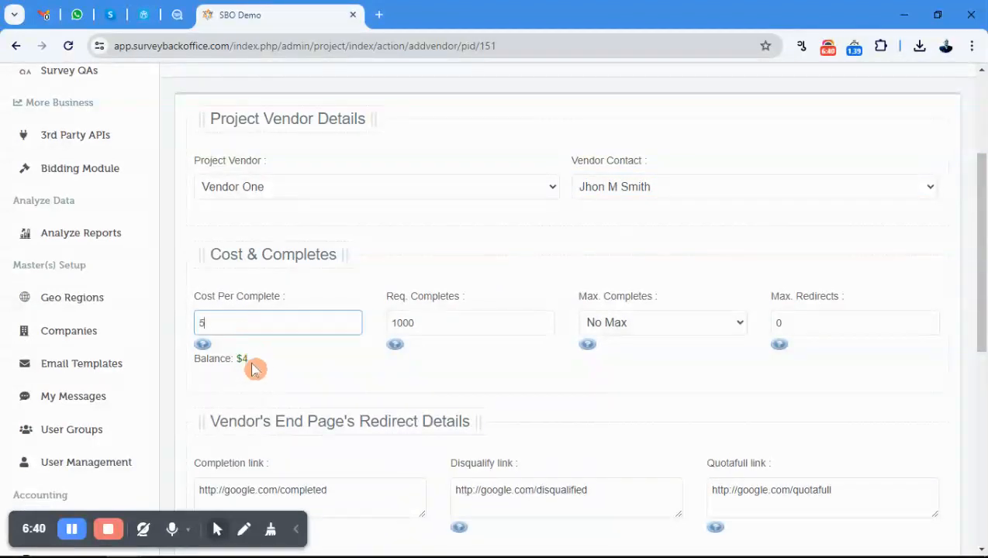
pyautogui.press('Tab')
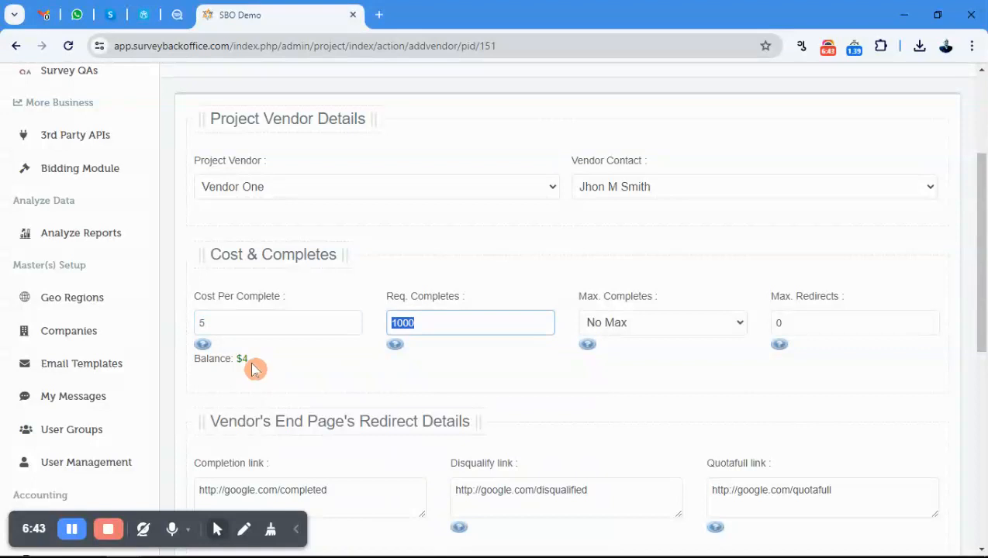
pyautogui.write('400')
pyautogui.press('Tab')
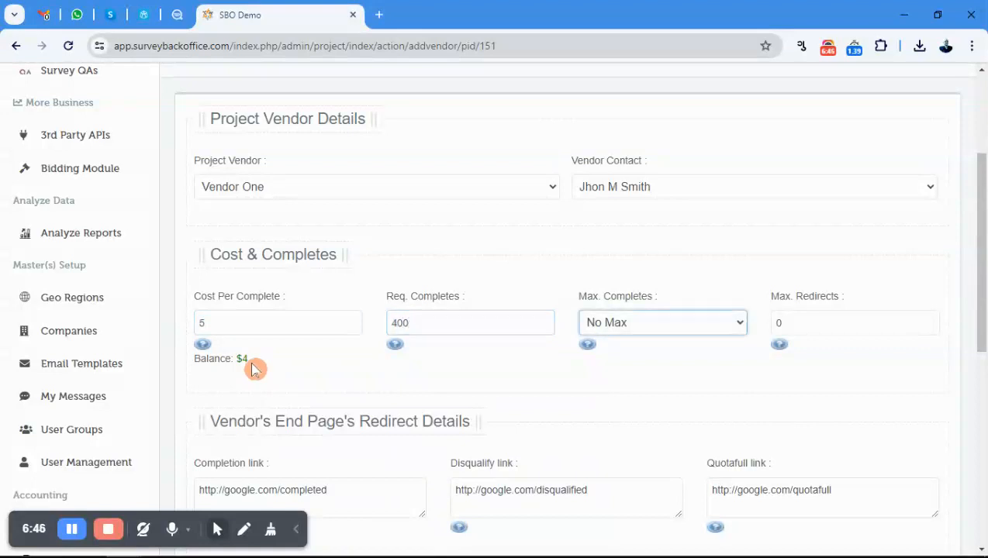
# Step: Try a maximum of 500 redirects for the vendor, and set the value back to 0
pyautogui.press('Tab')
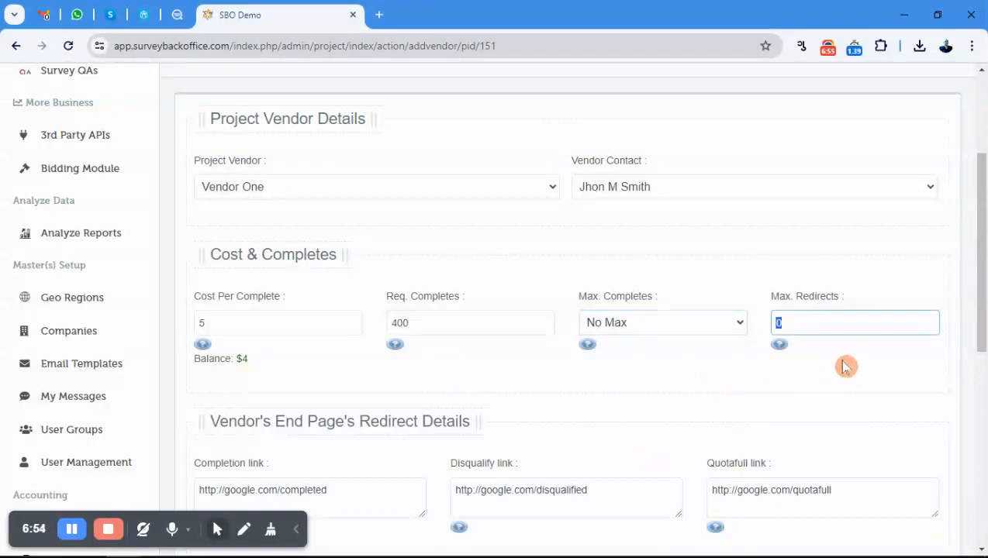
pyautogui.write('500')
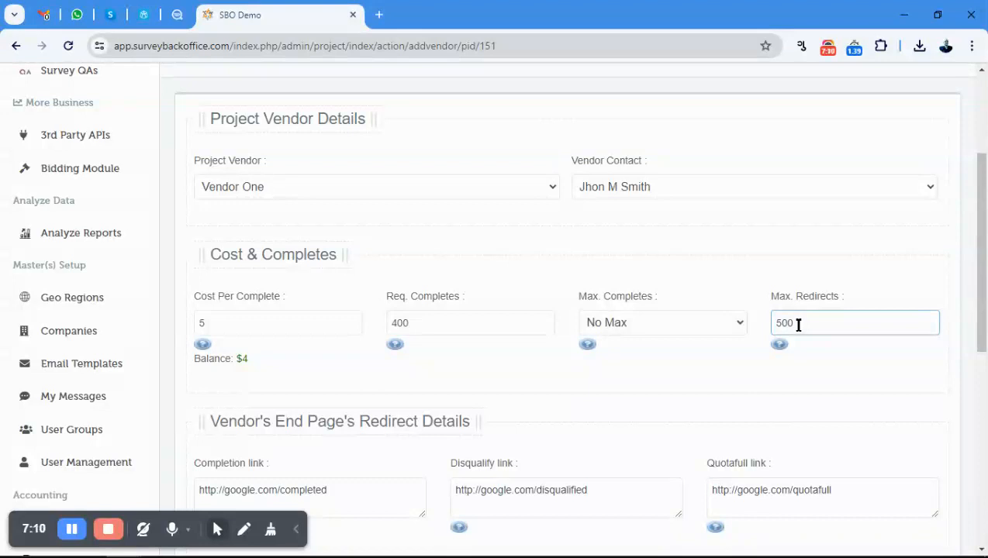
pyautogui.scroll(-1, 798, 325)
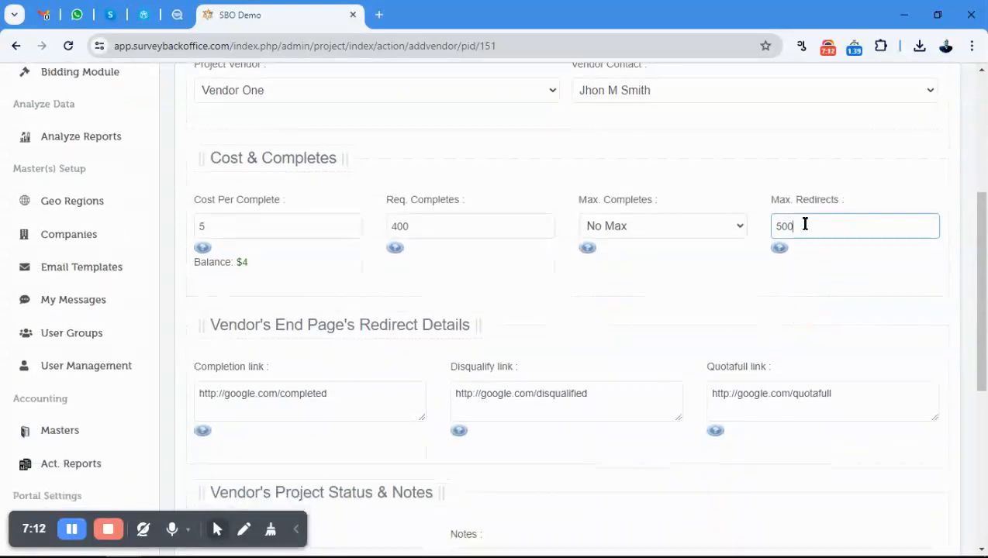
pyautogui.moveTo(803, 225); pyautogui.dragTo(729, 240)
pyautogui.write('0')
# Step: Review the vendor's end page redirect links and the vendor project status options, leaving the status on testing
pyautogui.scroll(-1, 496, 247)
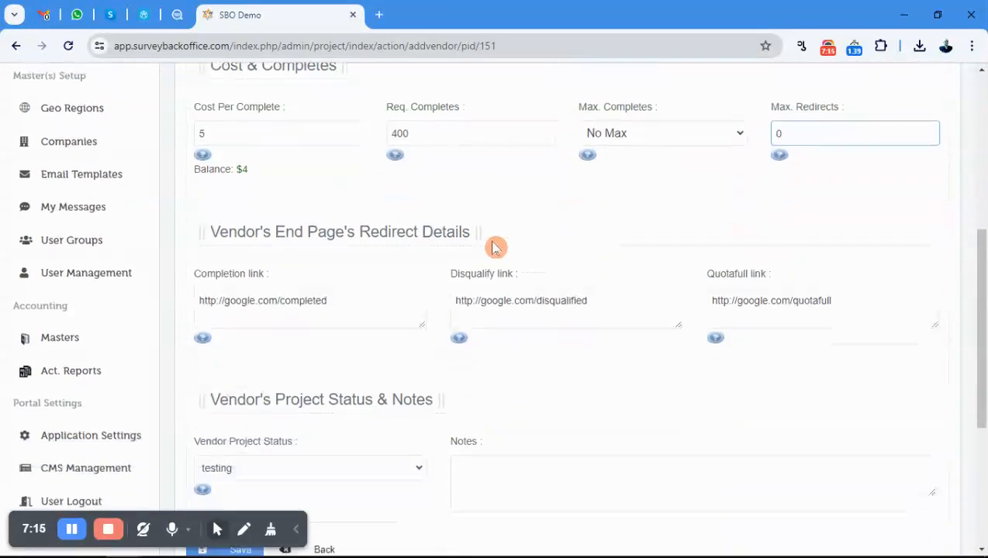
pyautogui.click(381, 298)
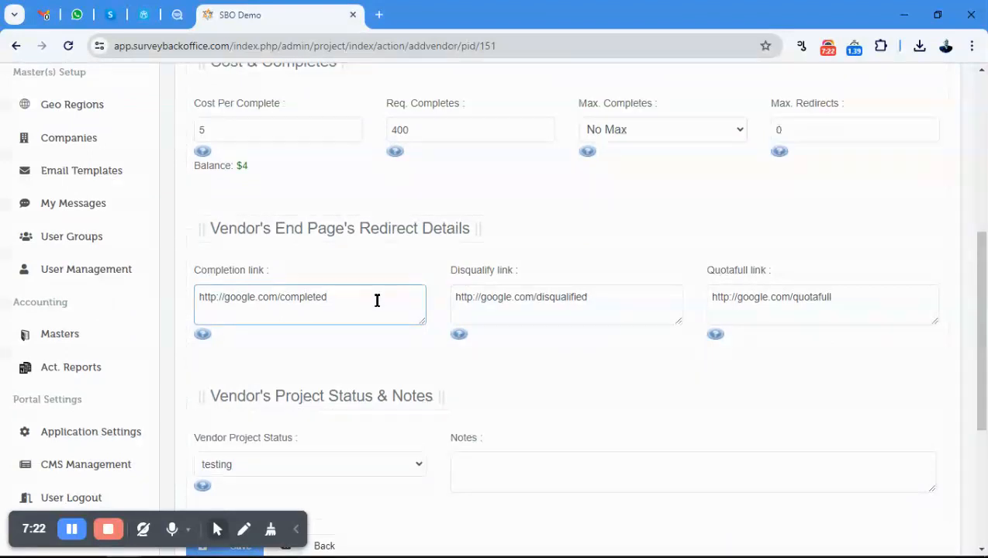
pyautogui.scroll(-2, 373, 298)
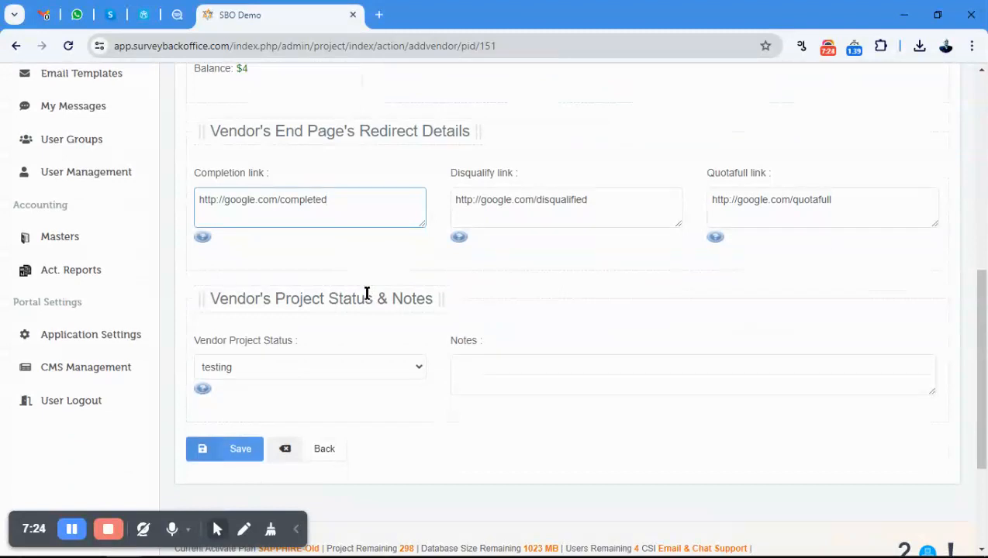
pyautogui.scroll(-2, 366, 293)
pyautogui.click(320, 277)
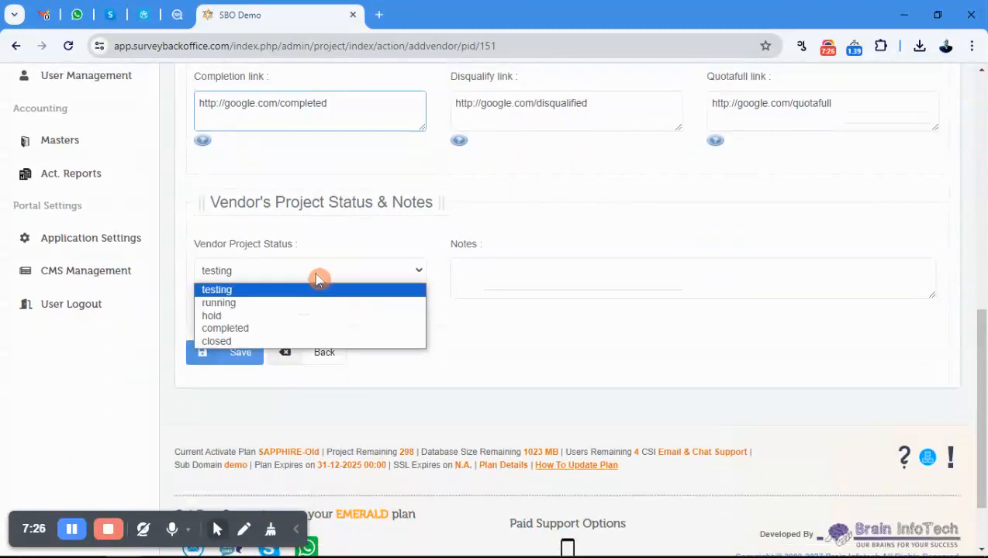
pyautogui.click(318, 280)
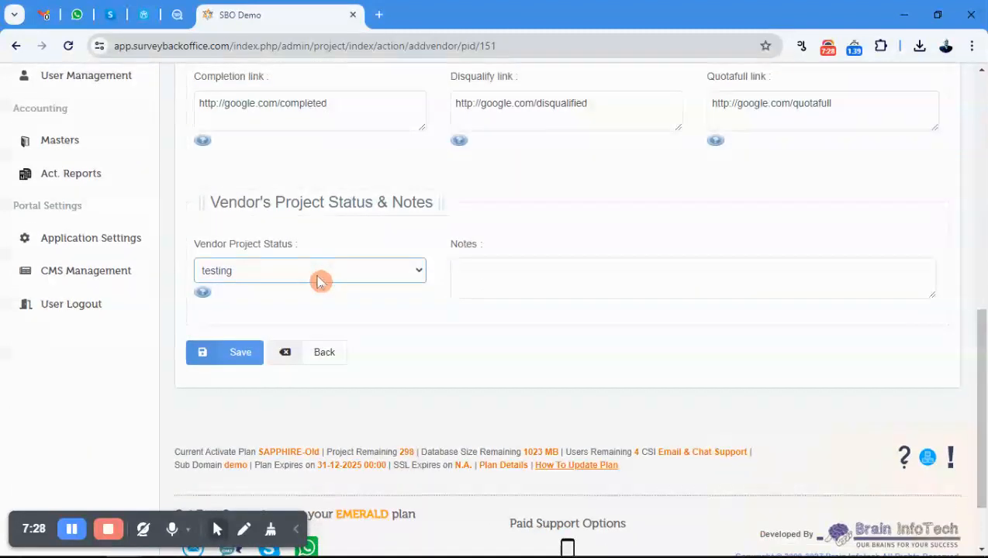
# Step: Leave the vendor's notes empty and save Vendor One to the project
pyautogui.click(557, 269)
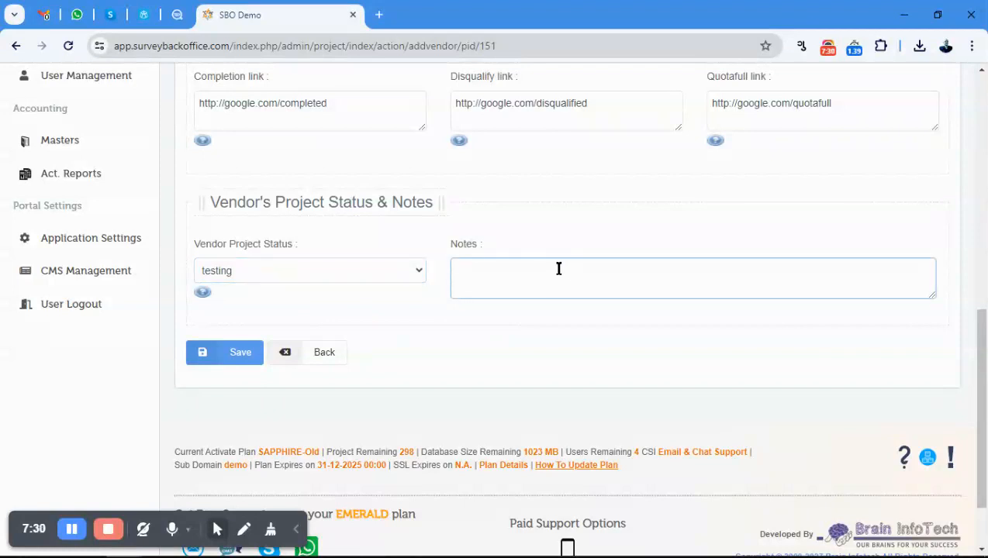
pyautogui.click(240, 355)
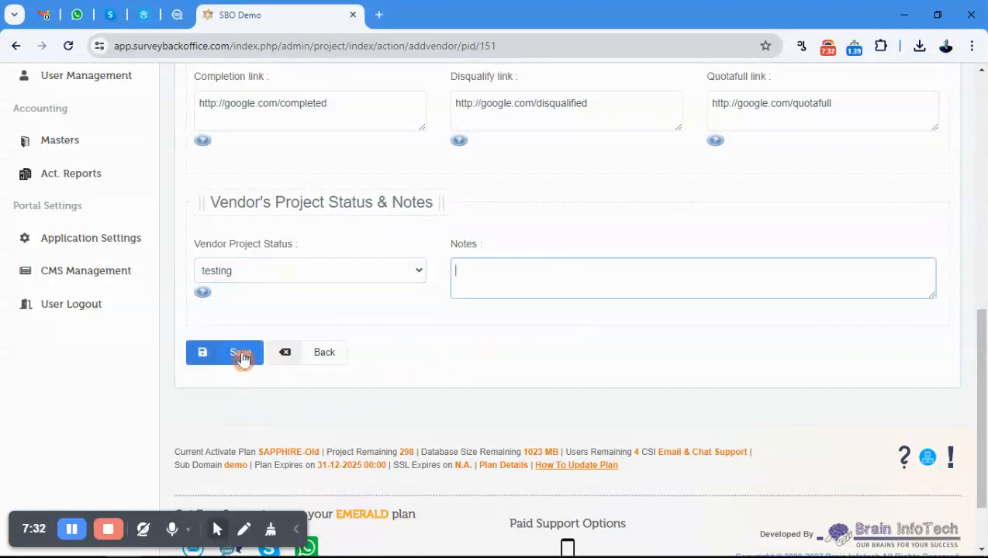
pyautogui.click(241, 354)
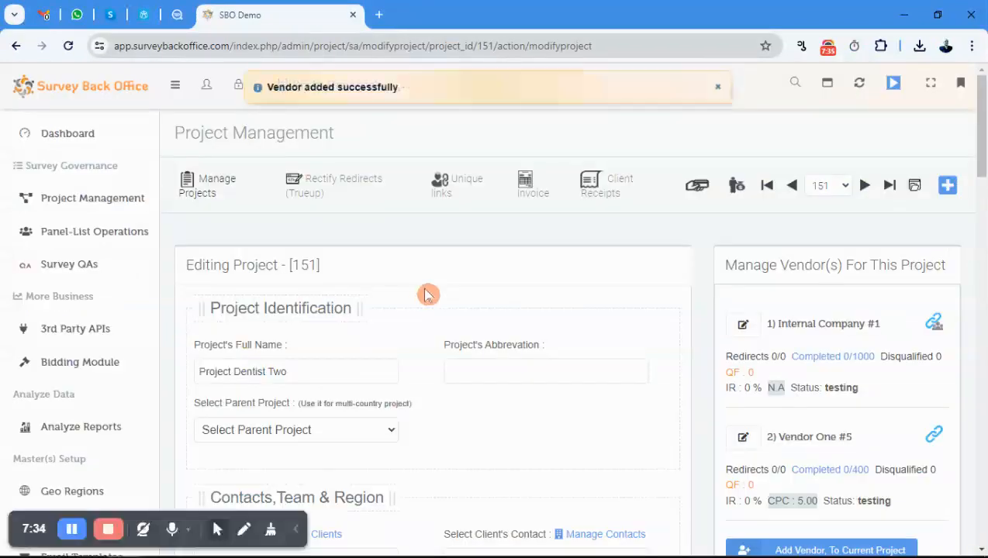
# Step: Review the project's survey link and its end page redirect links for completed, disqualified and quota full, and close the links
pyautogui.scroll(-2, 465, 268)
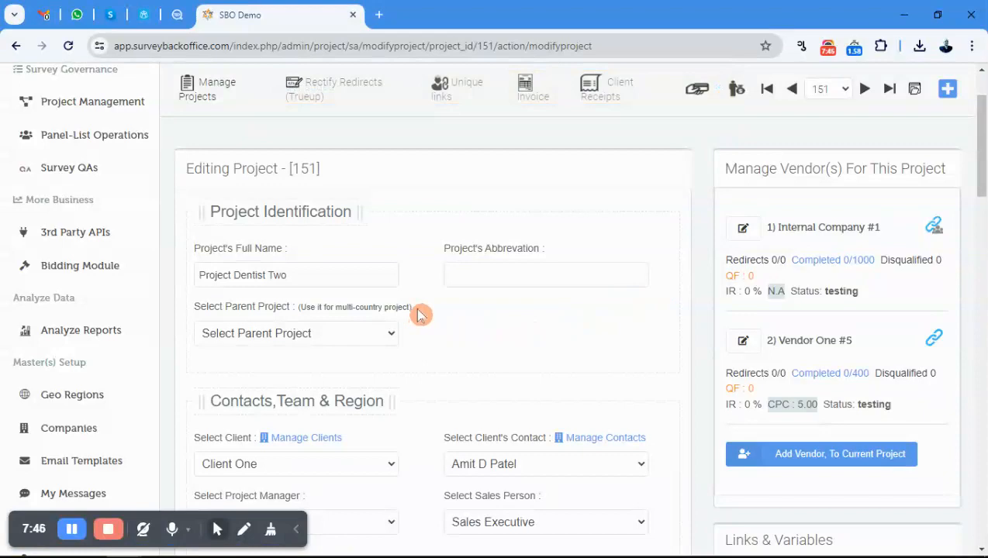
pyautogui.scroll(-1, 419, 314)
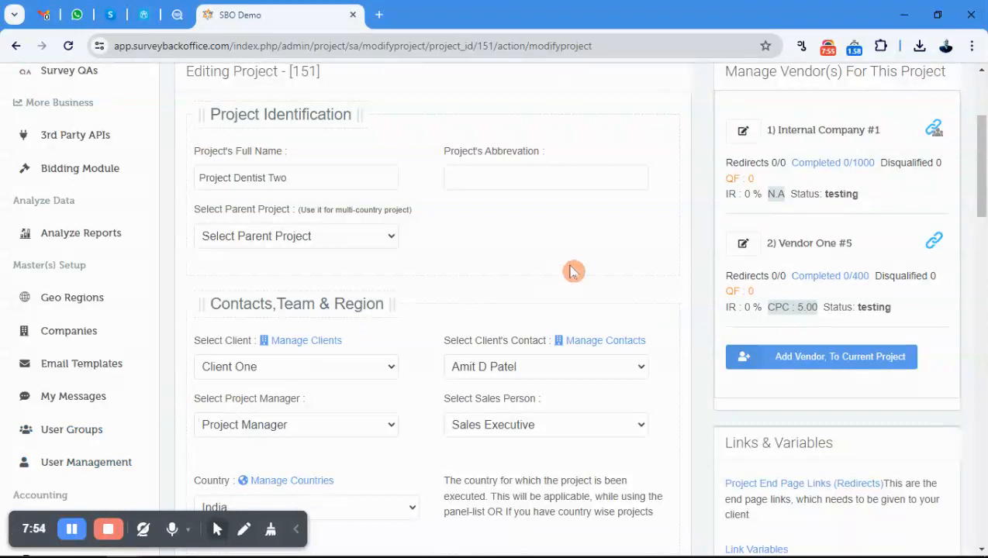
pyautogui.scroll(-8, 566, 261)
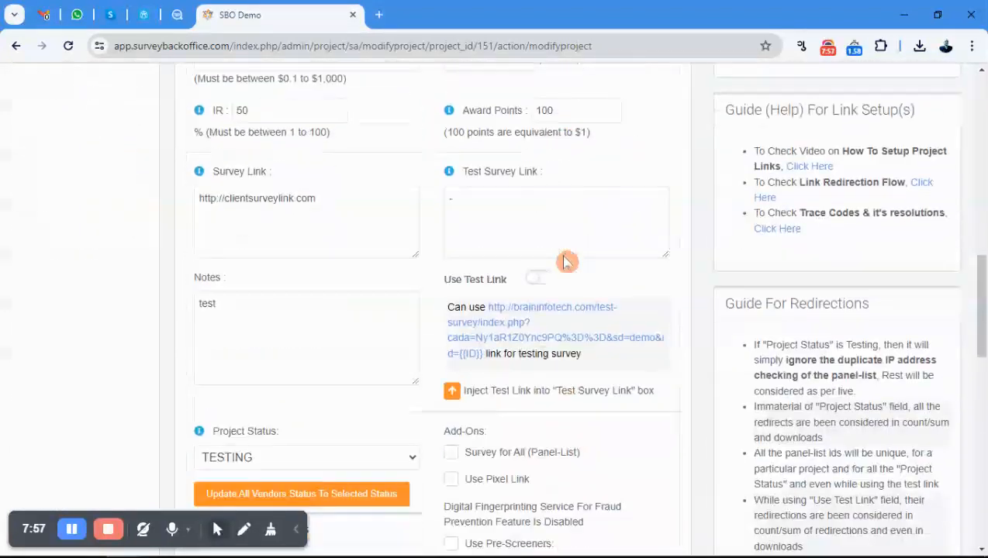
pyautogui.click(360, 212)
pyautogui.scroll(3, 607, 277)
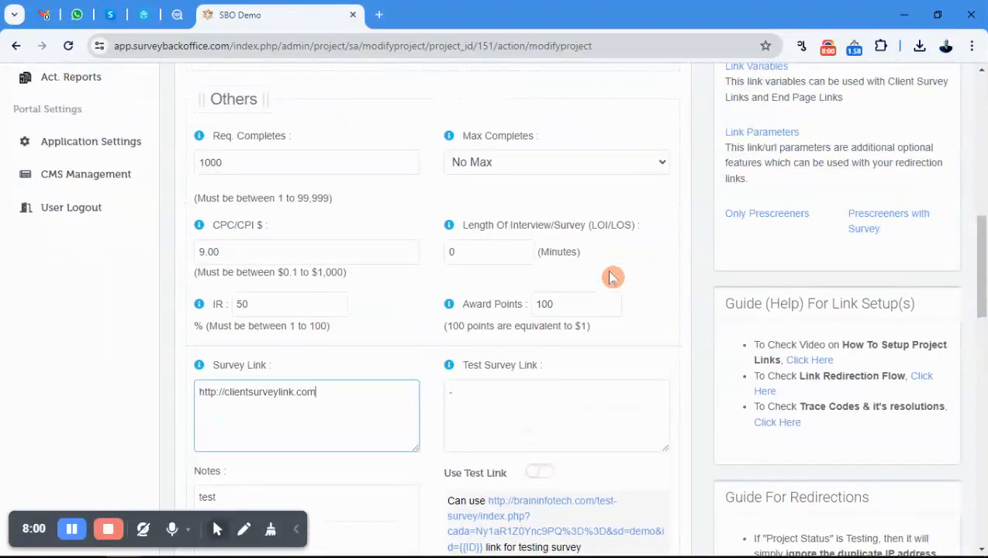
pyautogui.scroll(3, 612, 278)
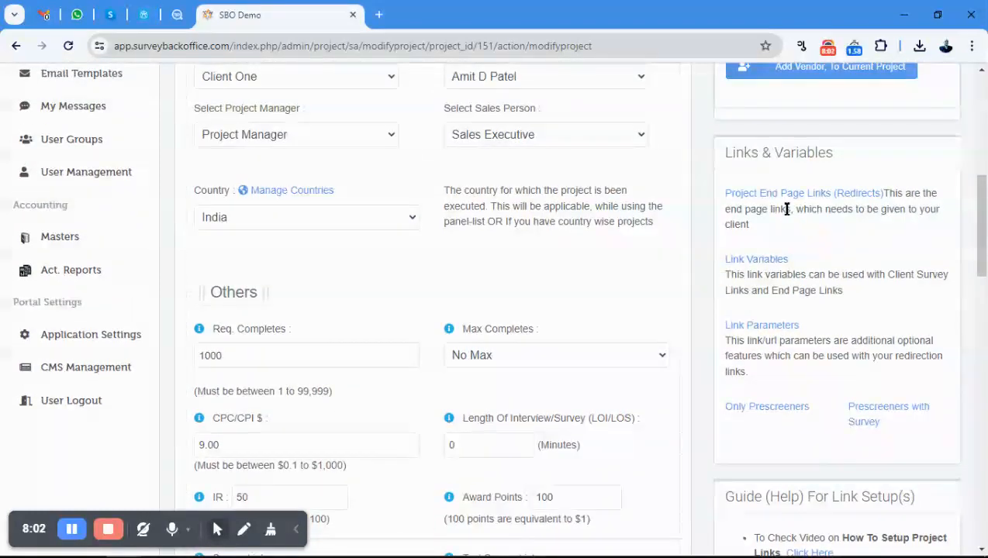
pyautogui.click(781, 200)
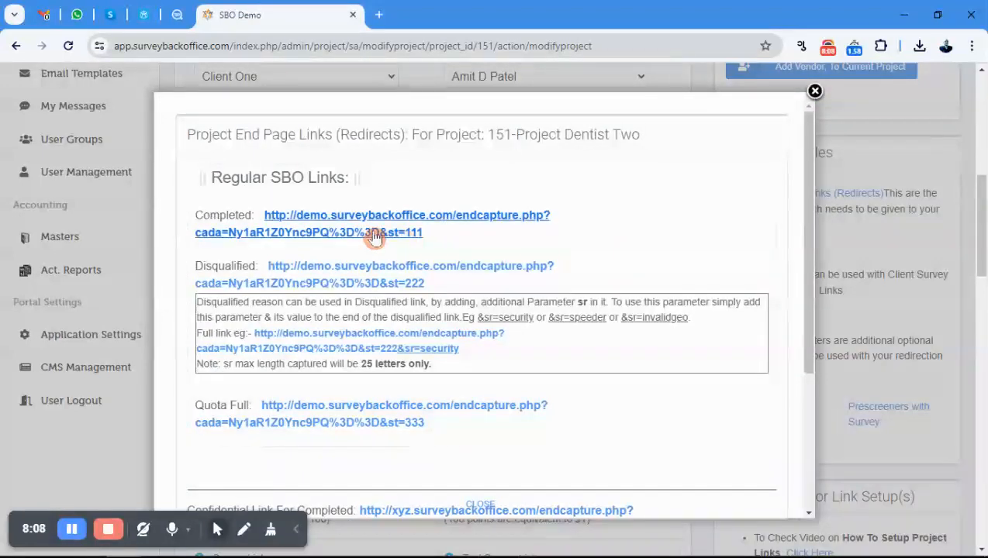
pyautogui.click(815, 92)
# Step: View the panel-list survey links for Vendor One and Internal Company, closing each when read
pyautogui.scroll(4, 844, 210)
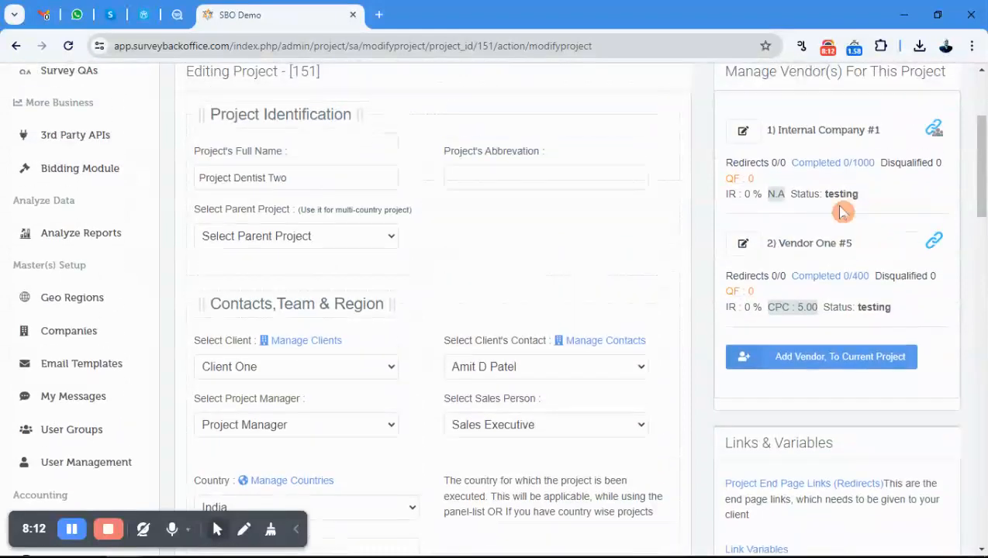
pyautogui.click(935, 245)
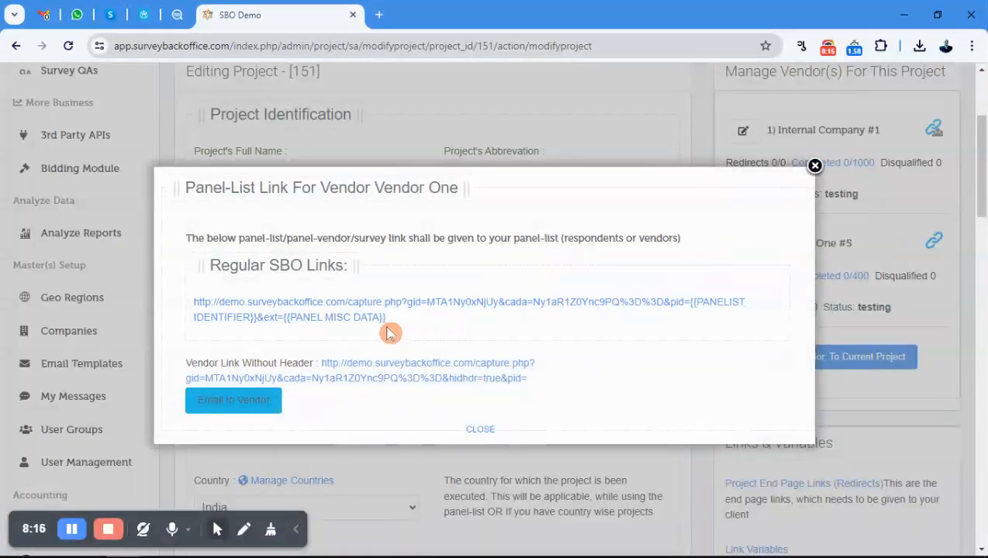
pyautogui.click(814, 166)
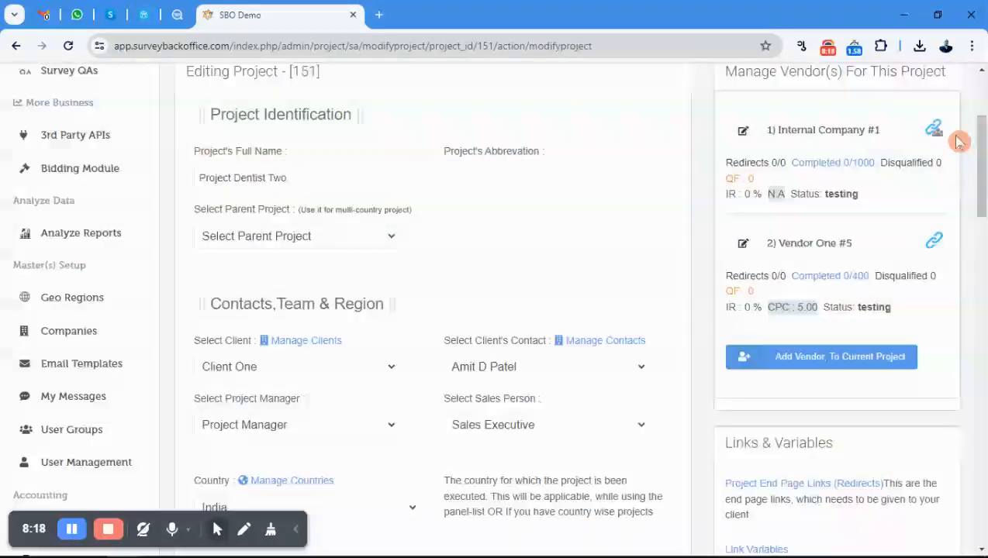
pyautogui.click(935, 132)
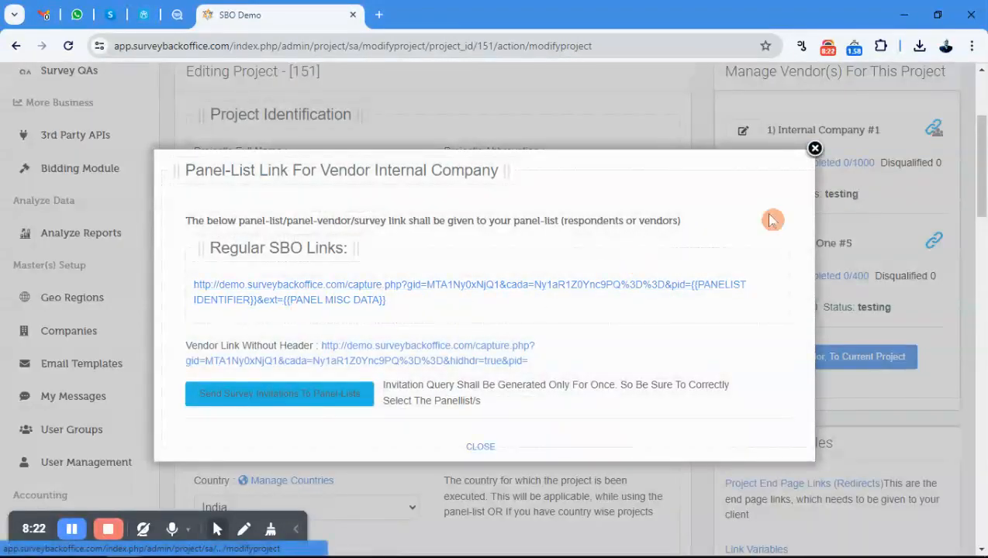
pyautogui.click(815, 150)
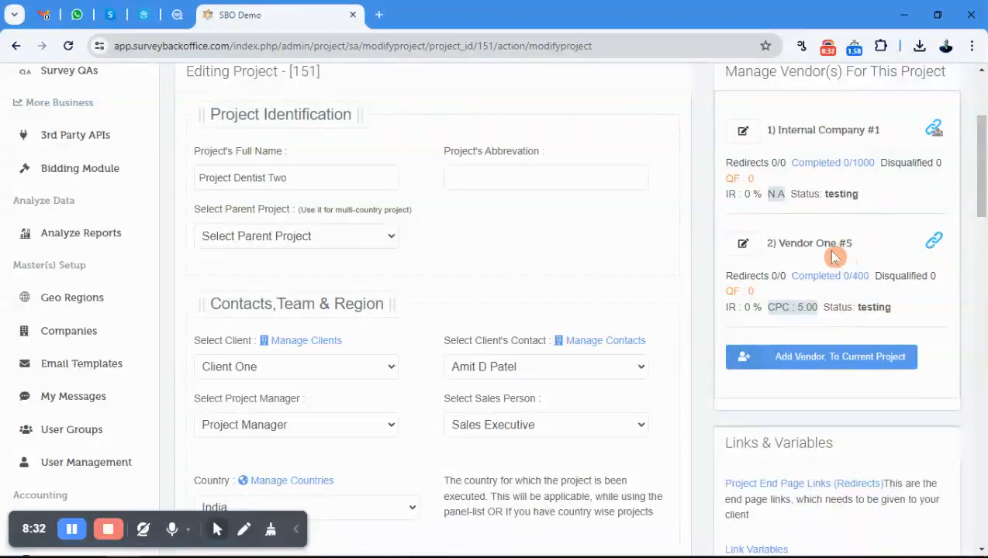
pyautogui.click(936, 244)
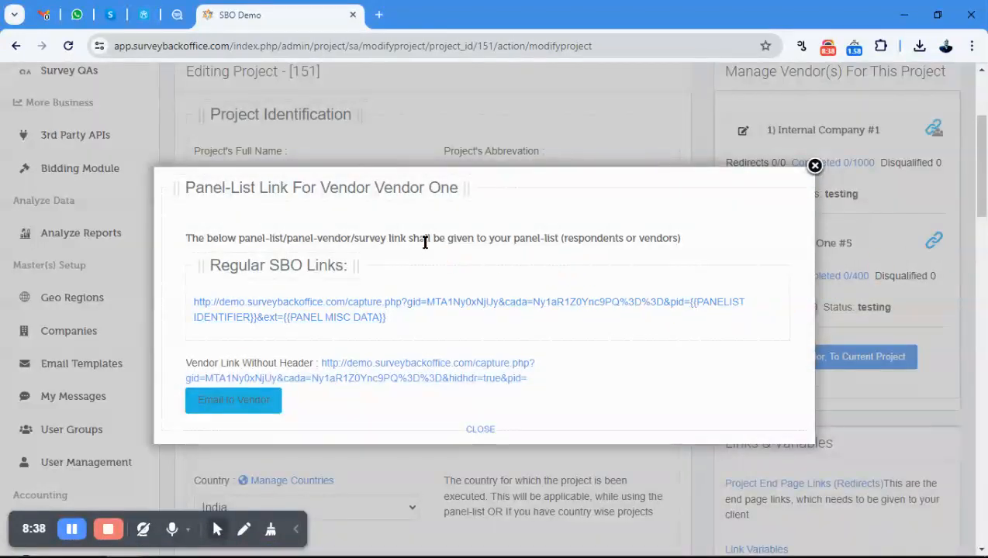
pyautogui.click(814, 166)
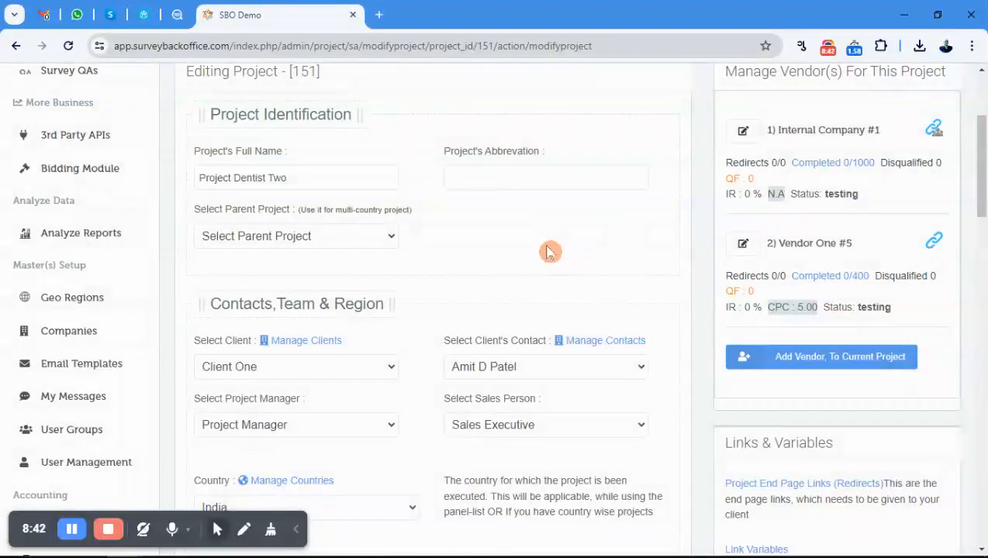
# Step: Execute Vendor One's regular panel-list link with test1001 as the pid value
pyautogui.click(936, 245)
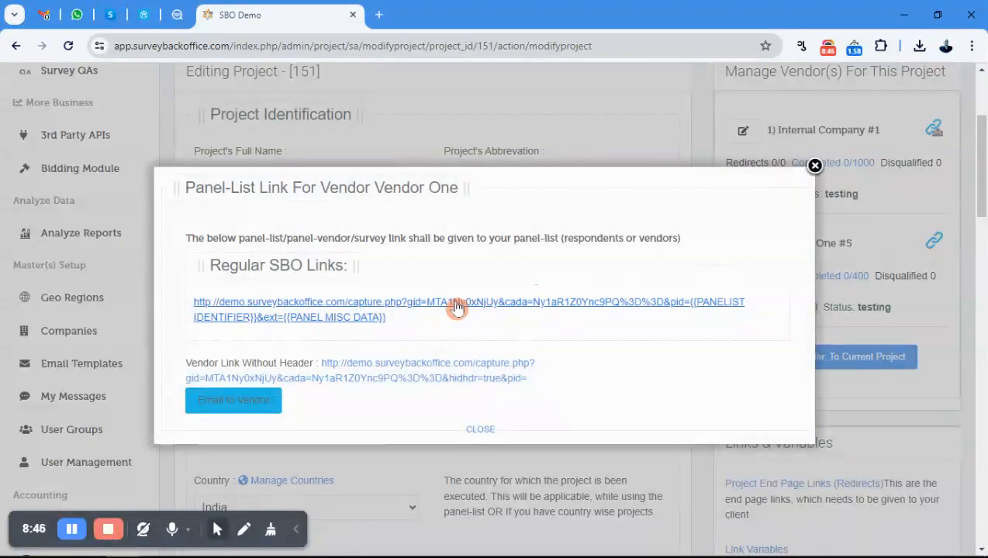
pyautogui.click(453, 306)
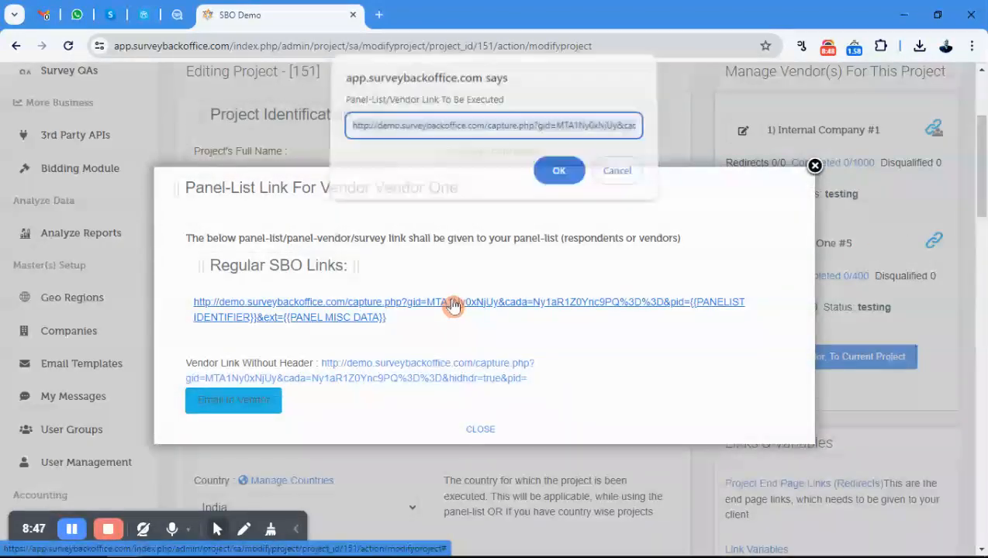
pyautogui.press('End')
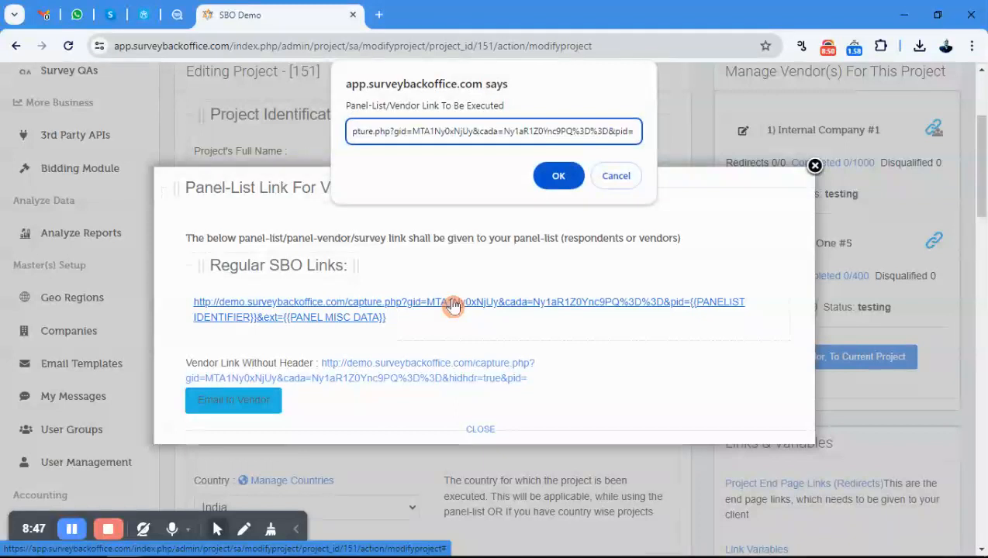
pyautogui.write('test100')
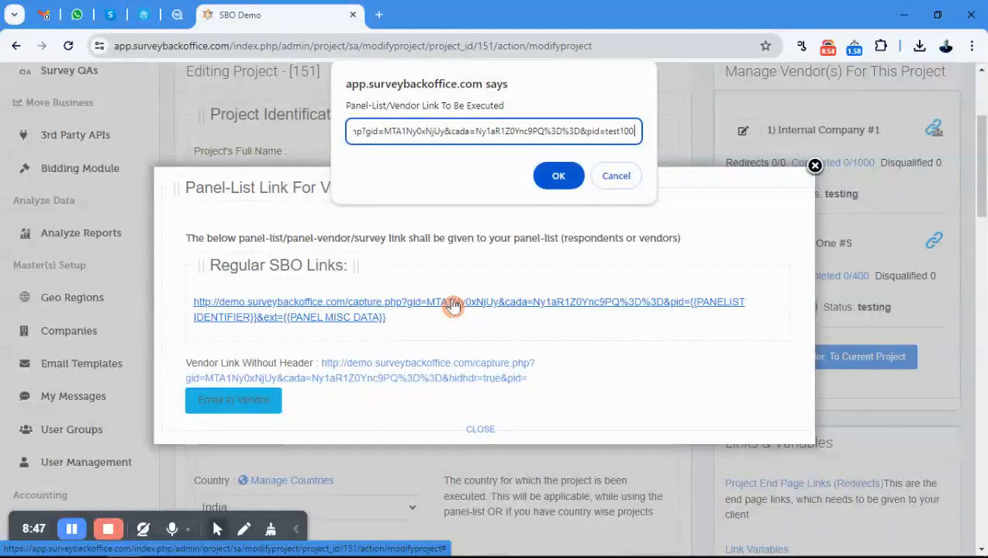
pyautogui.write('1')
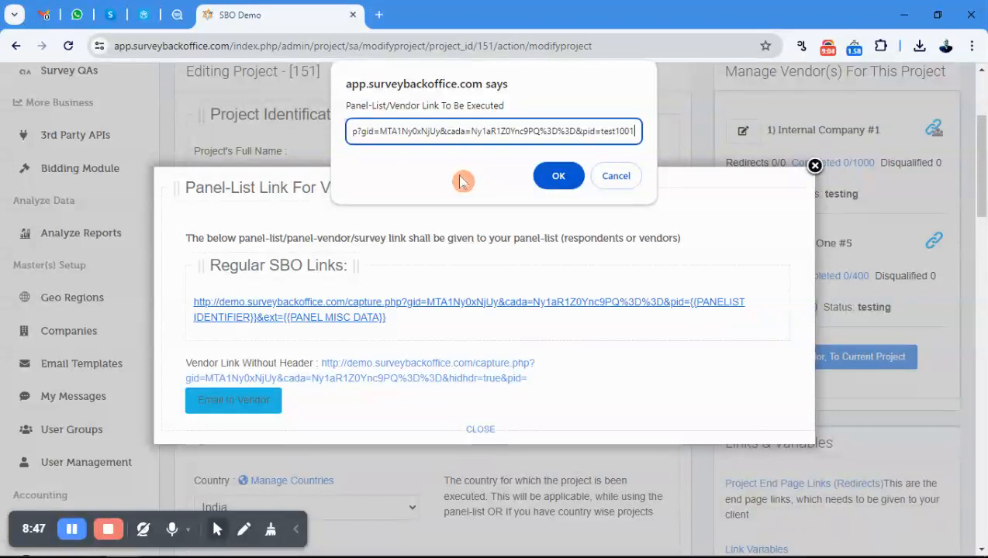
pyautogui.click(557, 181)
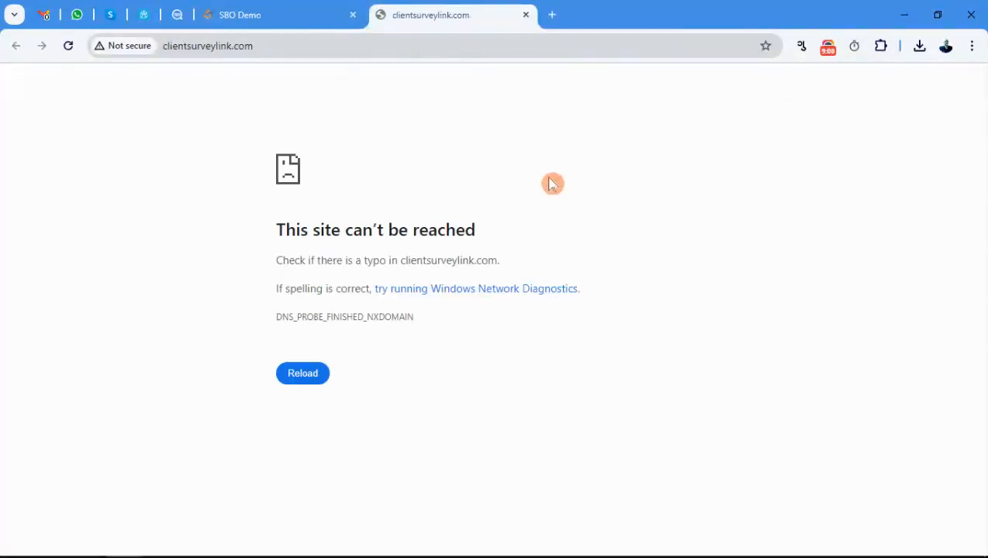
# Step: Compare the project's survey link with the page opened by the vendor link, and close that page
pyautogui.click(287, 25)
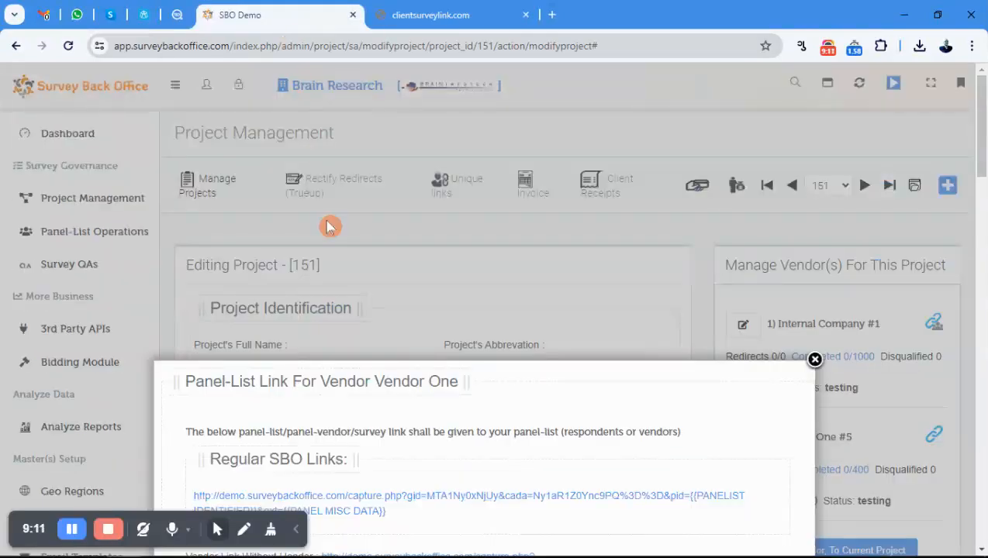
pyautogui.click(814, 362)
pyautogui.scroll(-10, 402, 290)
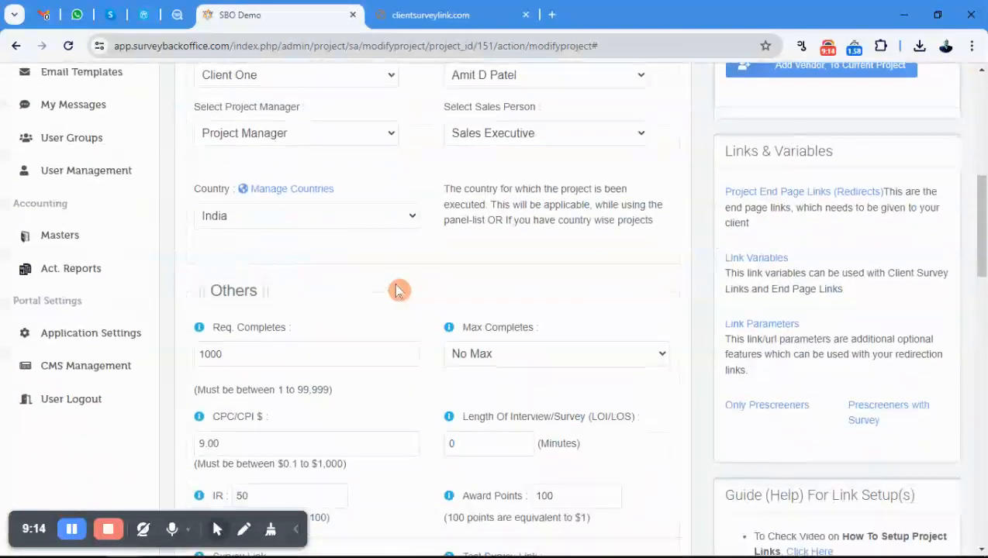
pyautogui.scroll(-3, 395, 289)
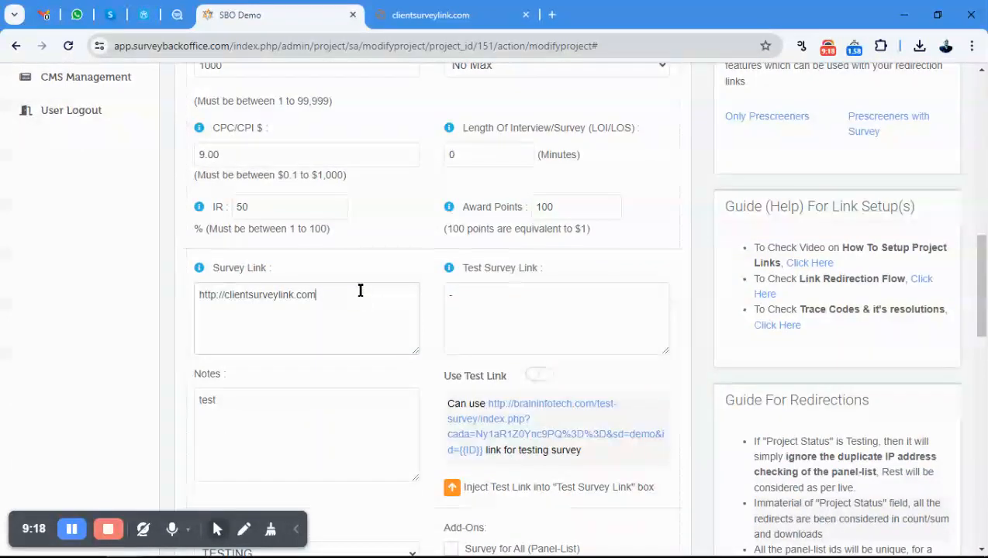
pyautogui.click(455, 15)
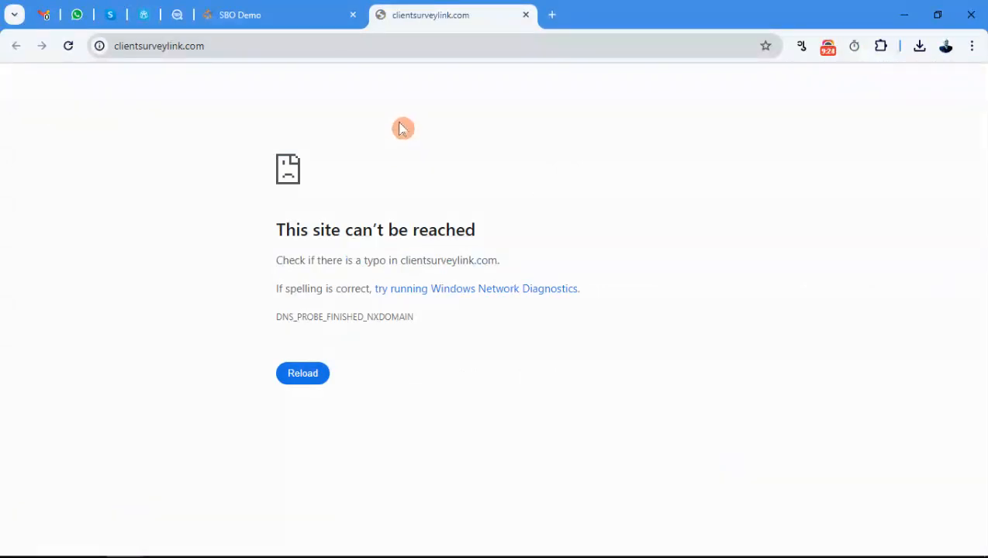
pyautogui.click(526, 16)
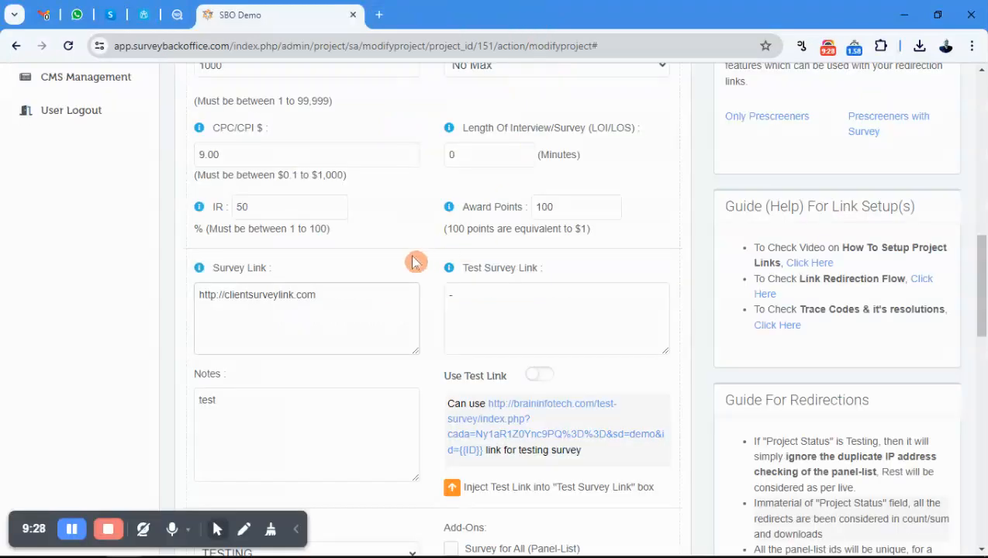
# Step: Open the project's notes for editing
pyautogui.scroll(-3, 384, 234)
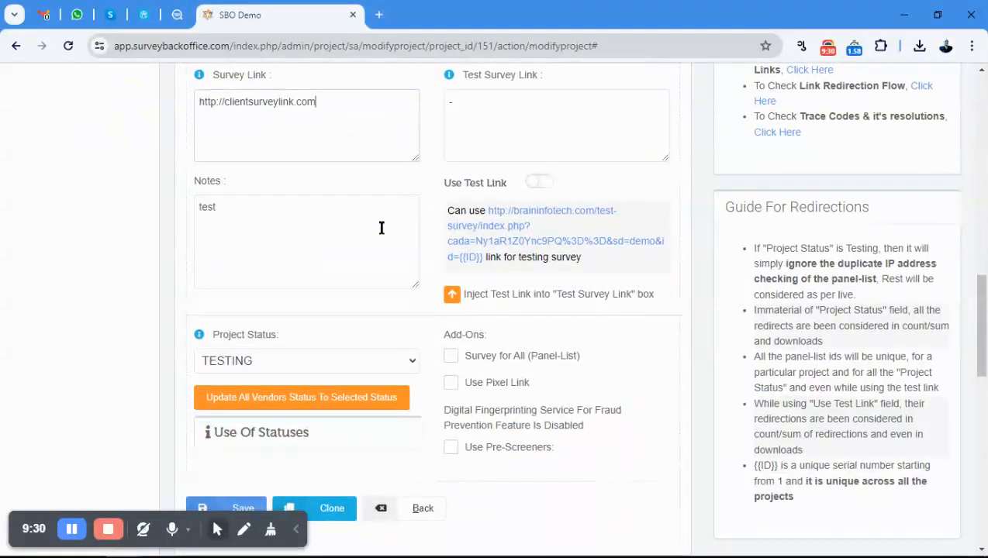
pyautogui.click(334, 242)
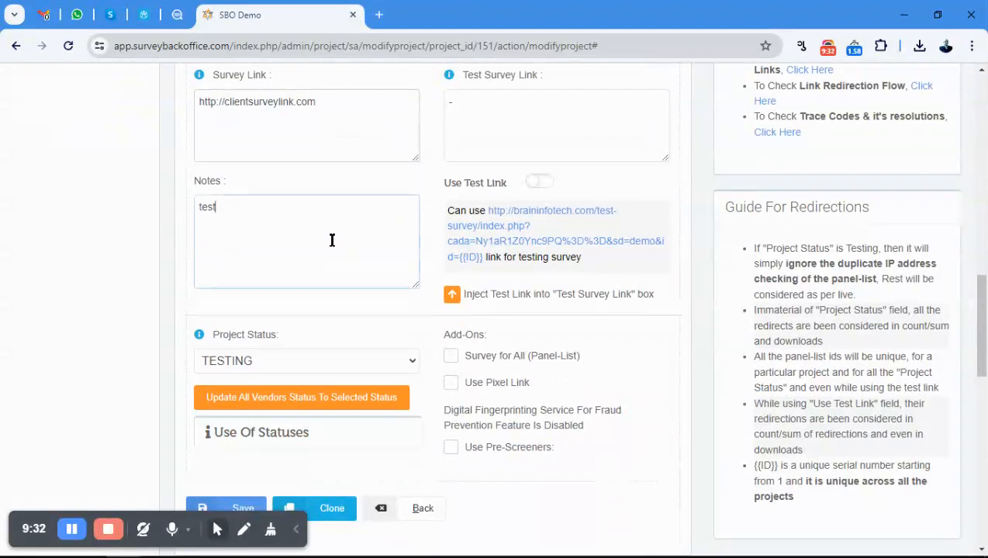